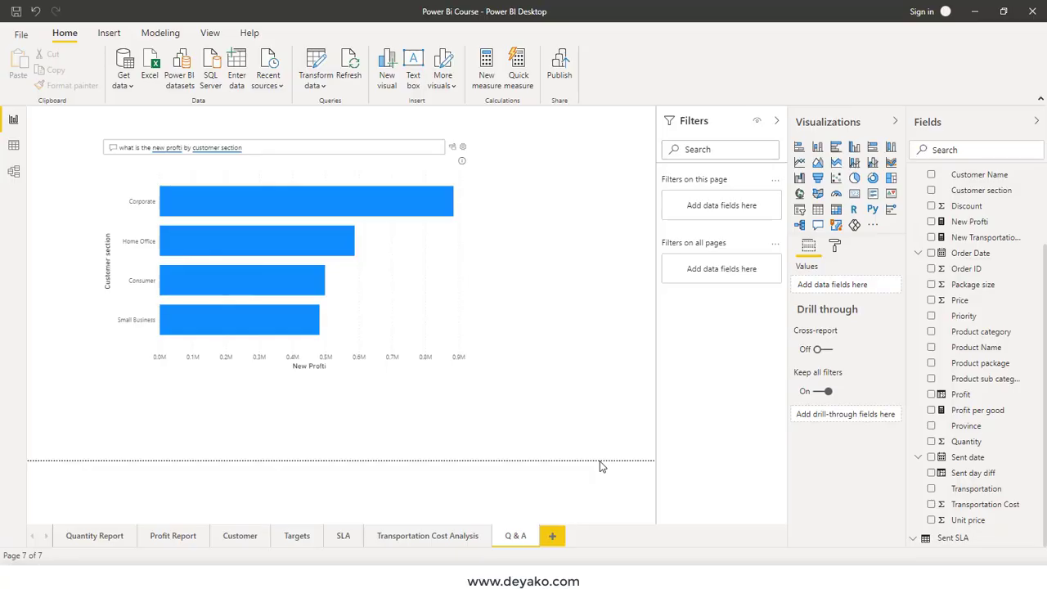
Add a new blank report page, Page 1, after the Q & A page tab.
{"action": "left_click", "coordinate": [559, 537]}
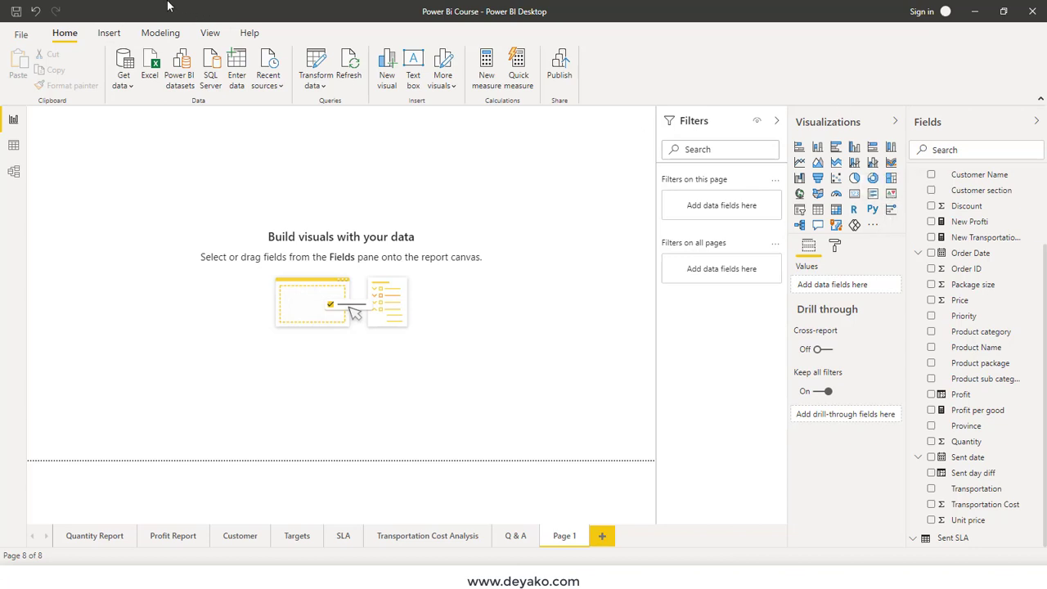
Insert a Key influencers visual and rename Page 1 to 'Key inf'.
{"action": "left_click", "coordinate": [107, 33]}
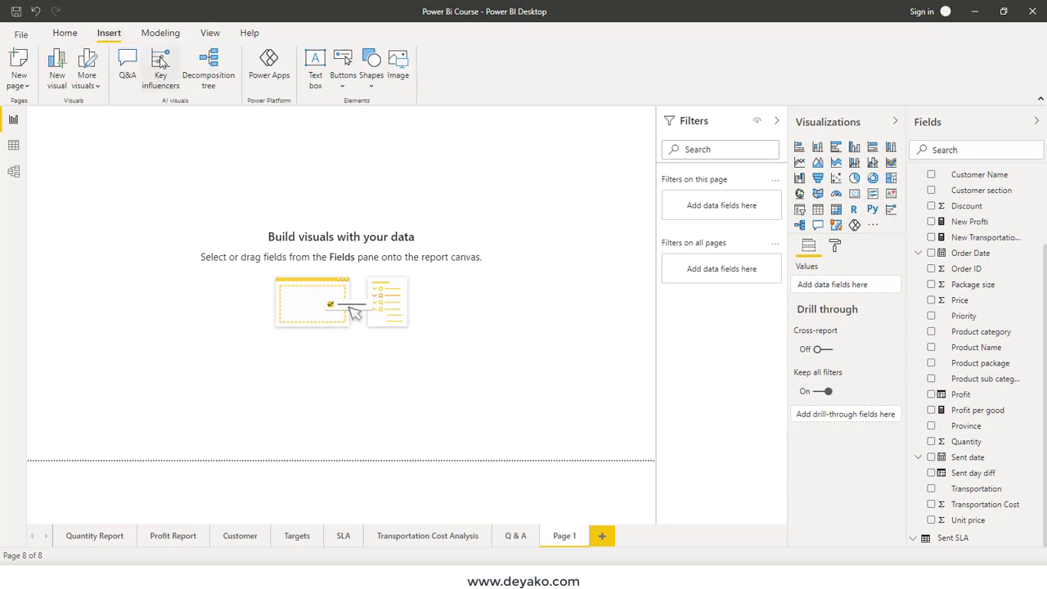
{"action": "left_click", "coordinate": [161, 64]}
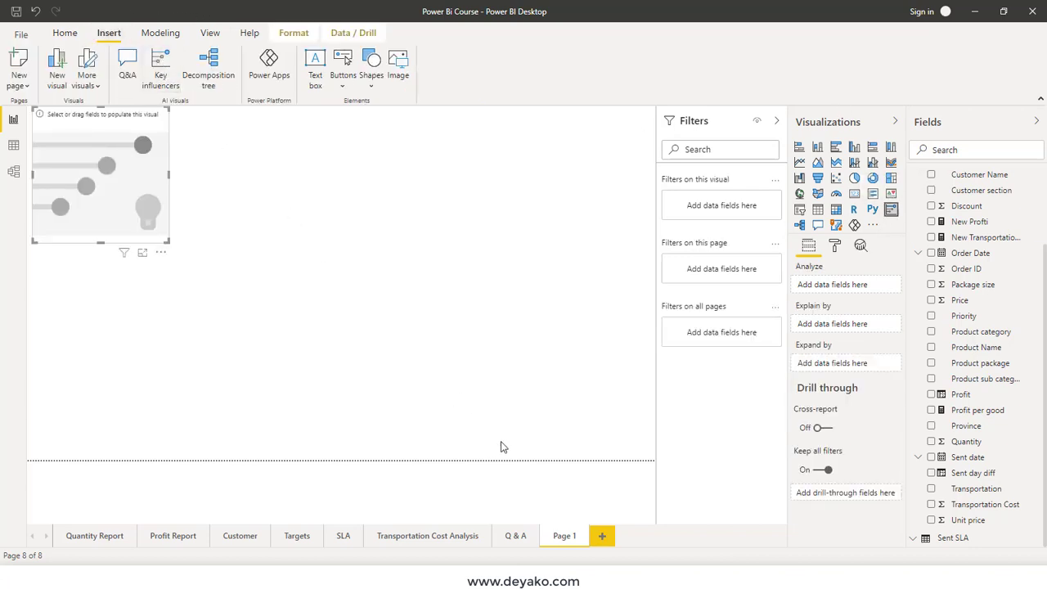
{"action": "double_click", "coordinate": [558, 536]}
{"action": "type", "text": "Key in"}
{"action": "type", "text": "f"}
{"action": "left_click", "coordinate": [449, 400]}
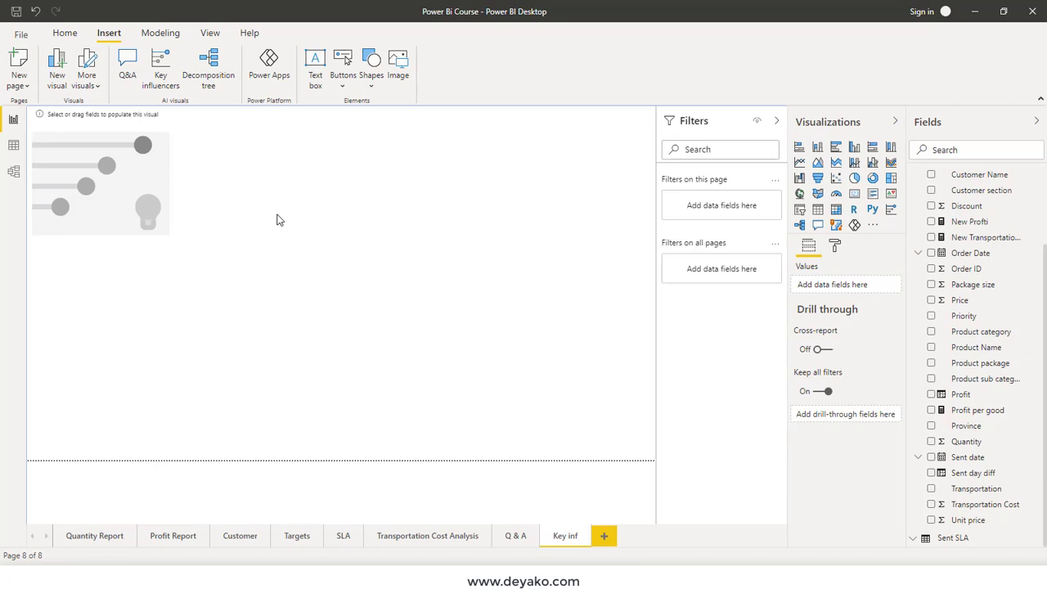
{"action": "scroll", "coordinate": [1011, 254], "scroll_direction": "up", "scroll_amount": 2}
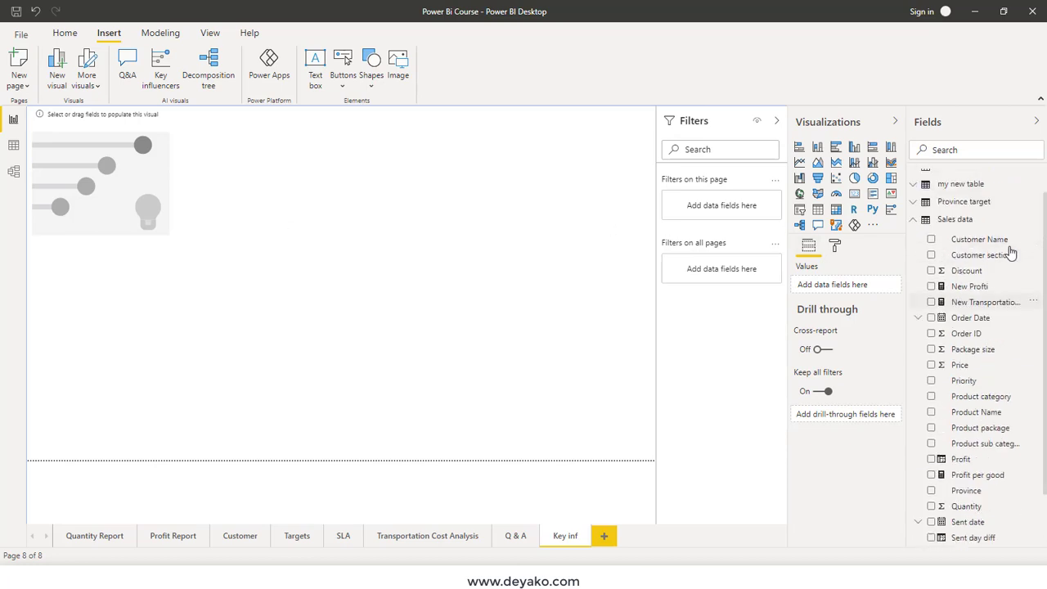
{"action": "scroll", "coordinate": [1011, 253], "scroll_direction": "up", "scroll_amount": 2}
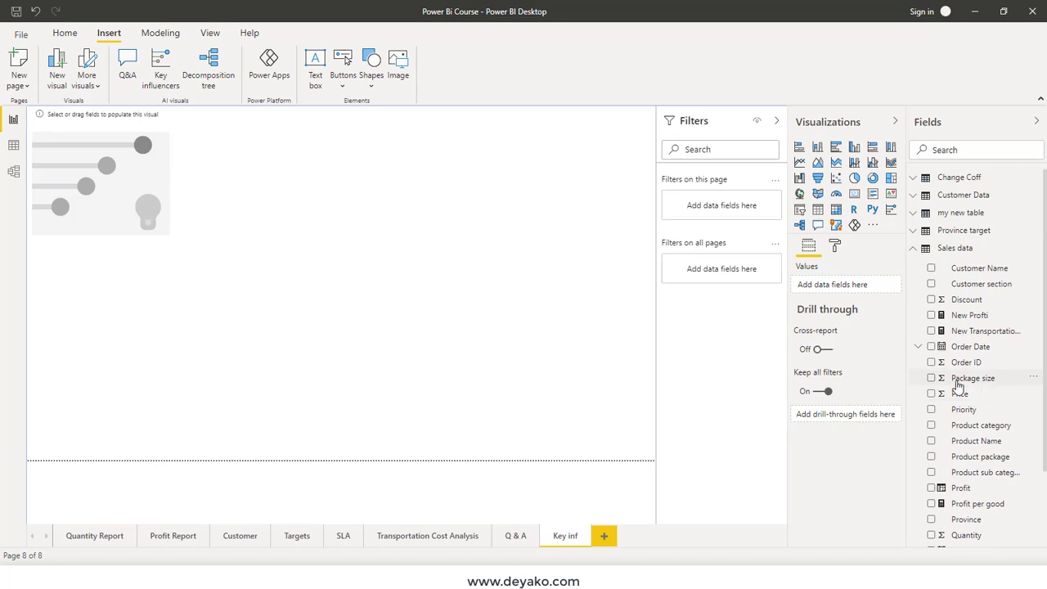
{"action": "scroll", "coordinate": [968, 444], "scroll_direction": "down", "scroll_amount": 2}
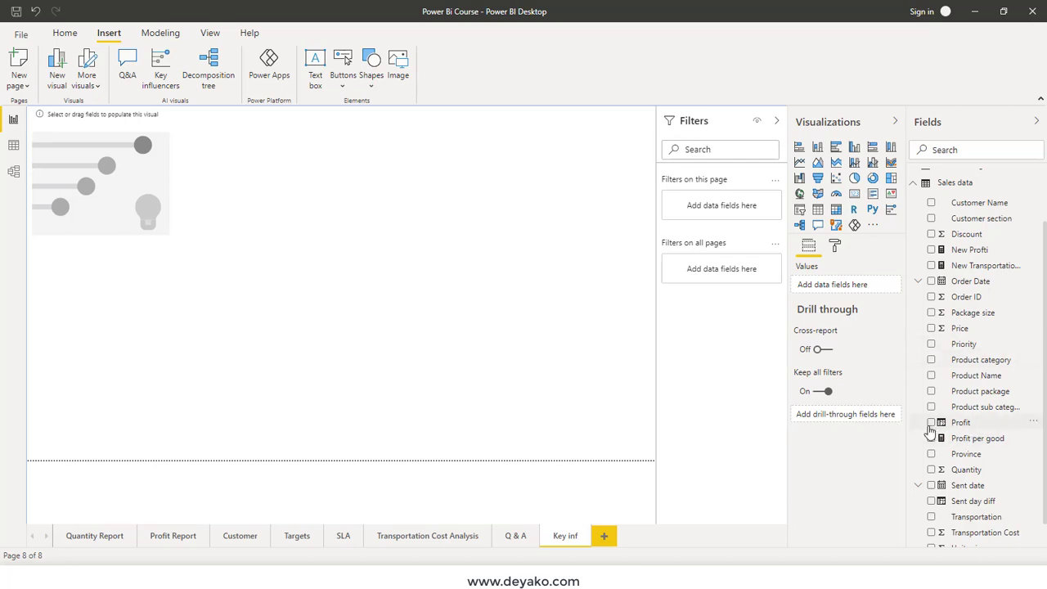
Enlarge the empty Key influencers visual on the Key inf page.
{"action": "left_click", "coordinate": [126, 184]}
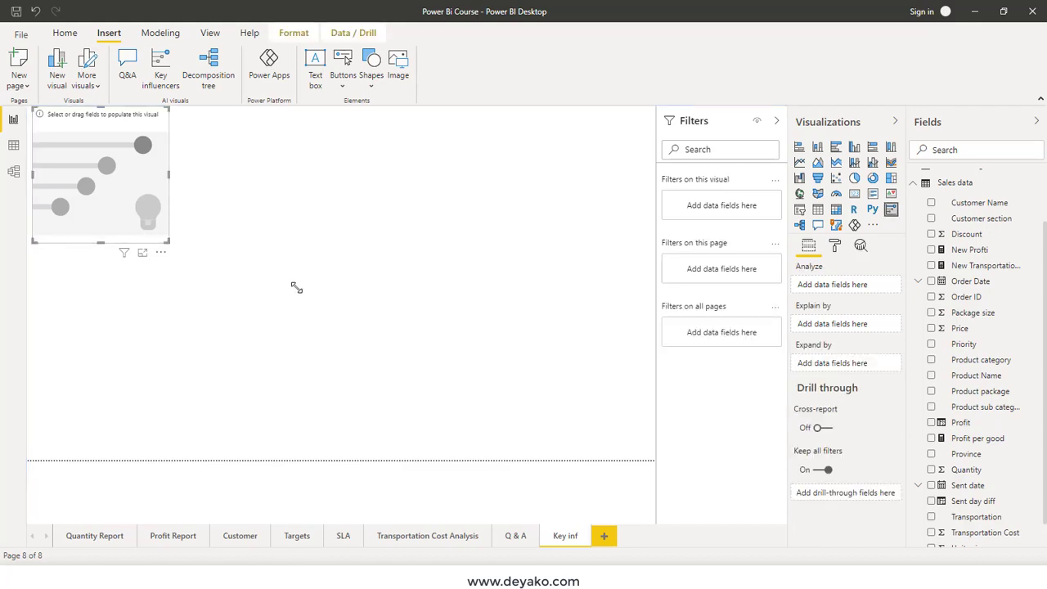
{"action": "left_click_drag", "start_coordinate": [169, 241], "coordinate": [296, 287]}
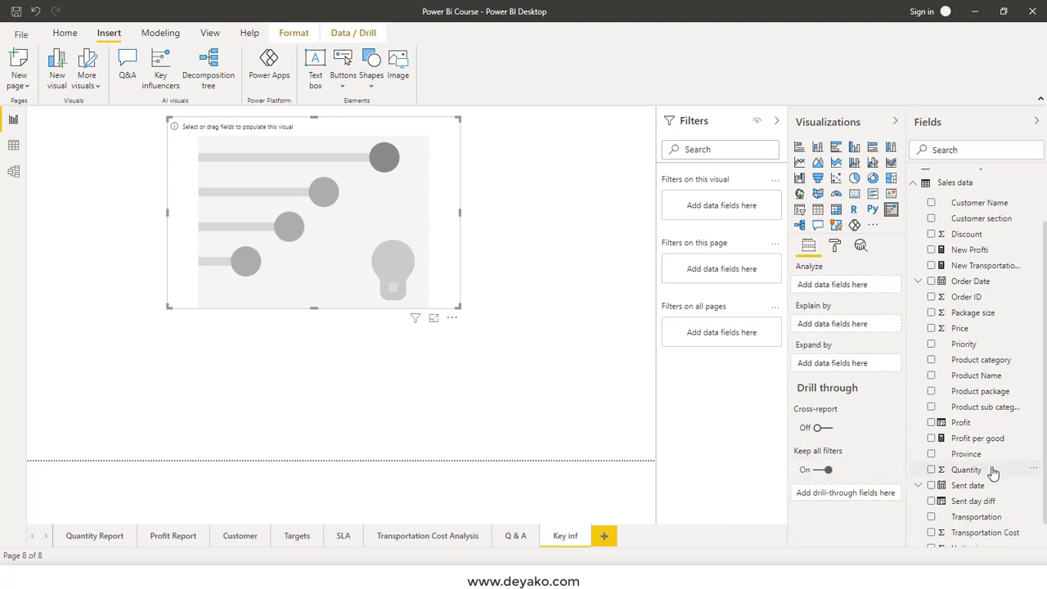
{"action": "scroll", "coordinate": [992, 472], "scroll_direction": "down", "scroll_amount": 1}
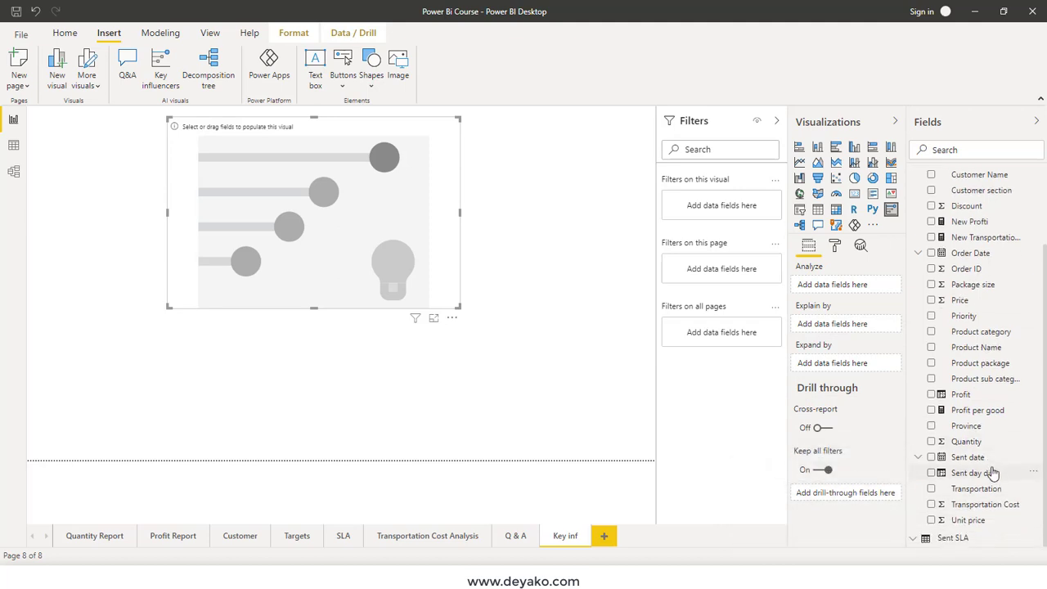
Set Profit as the analyzed field, keeping the direction on Increase.
{"action": "left_click", "coordinate": [931, 394]}
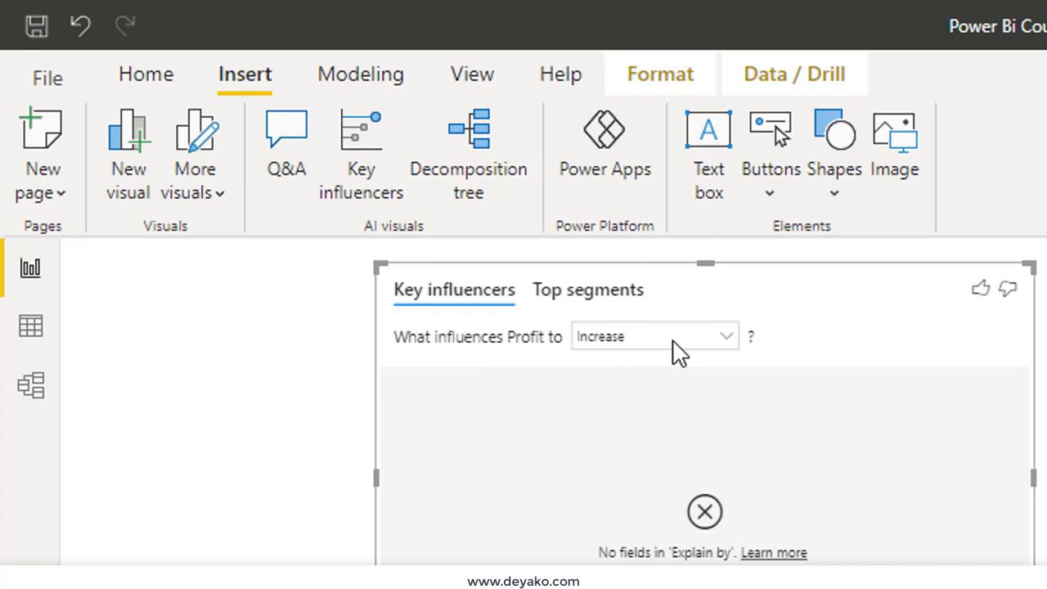
{"action": "left_click", "coordinate": [676, 340]}
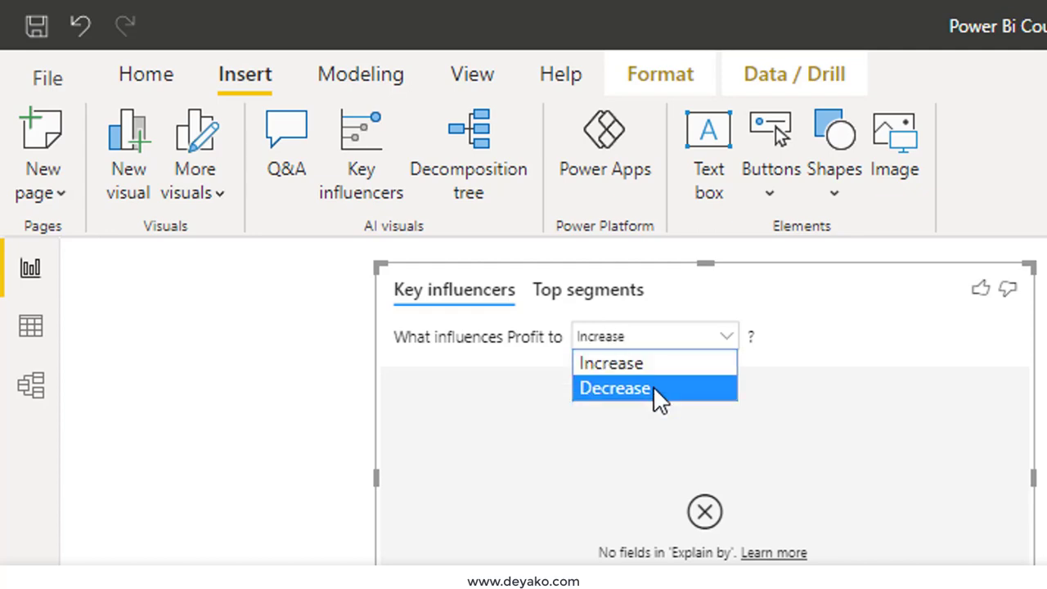
{"action": "left_click", "coordinate": [790, 364]}
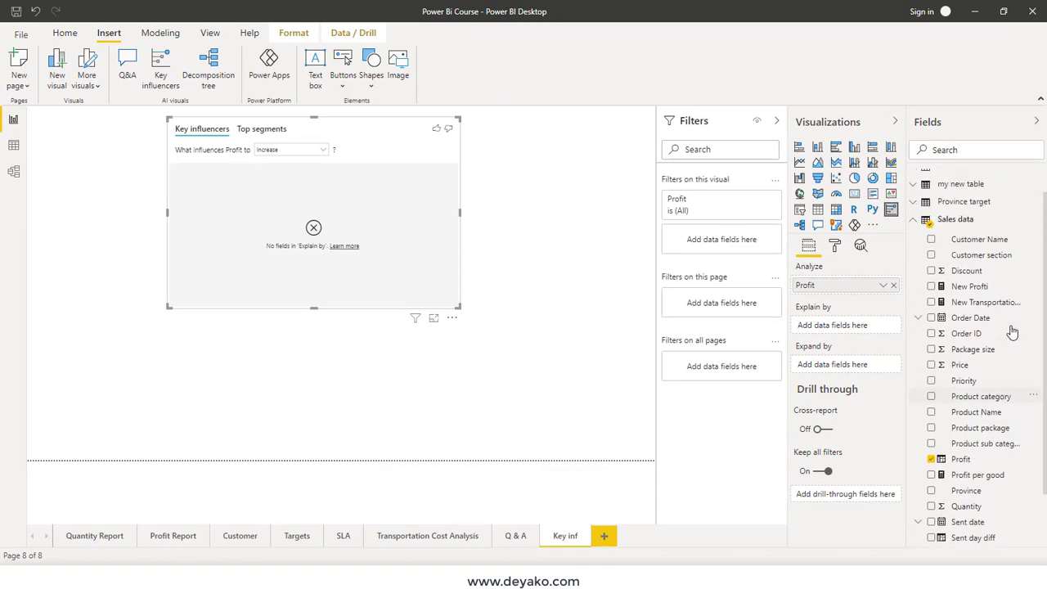
{"action": "scroll", "coordinate": [1012, 331], "scroll_direction": "up", "scroll_amount": 2}
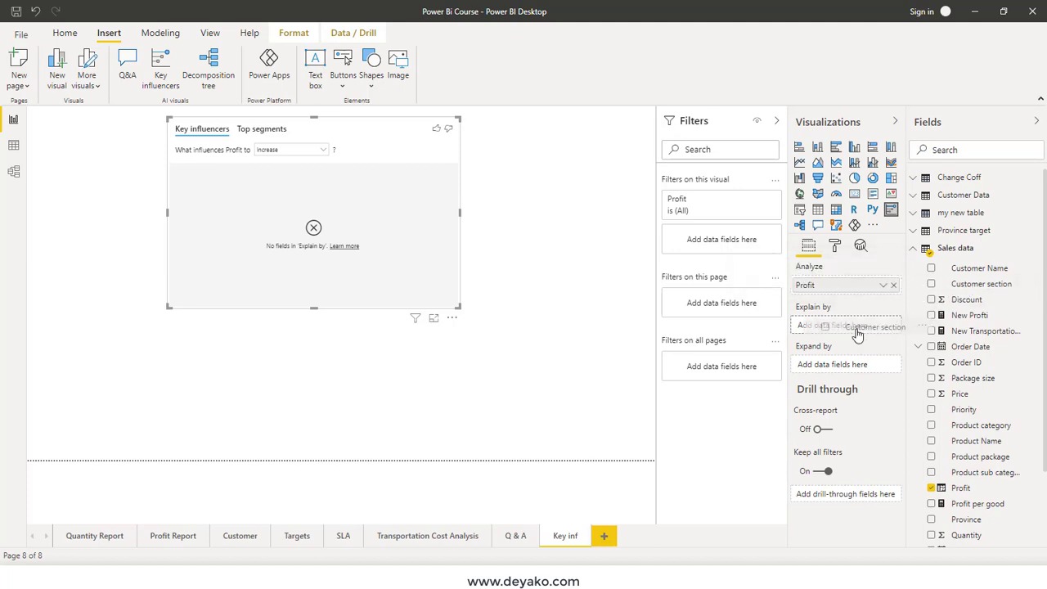
{"action": "left_click_drag", "start_coordinate": [918, 307], "coordinate": [859, 327]}
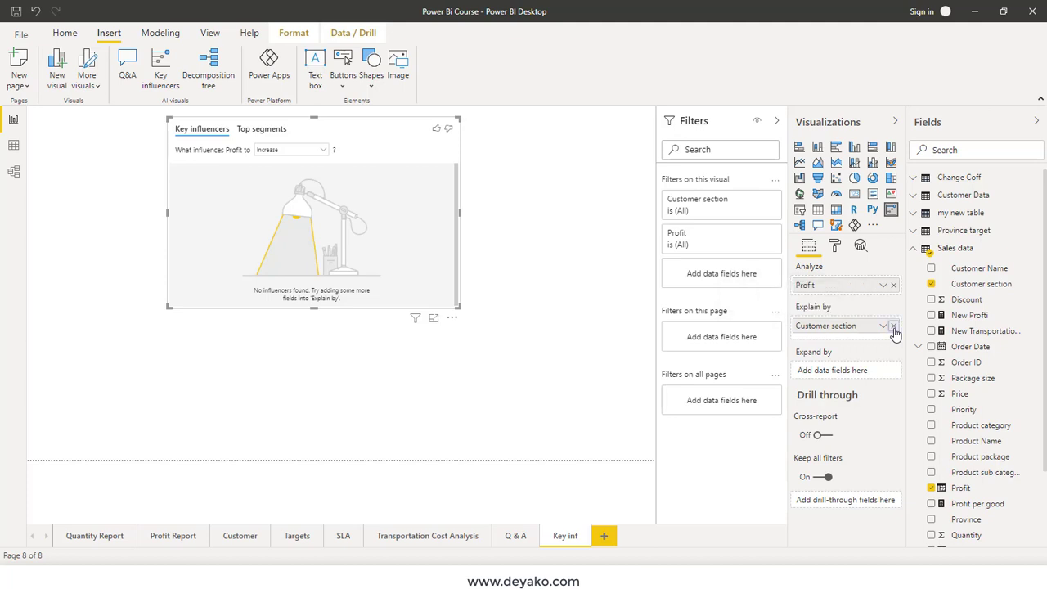
{"action": "left_click", "coordinate": [894, 326]}
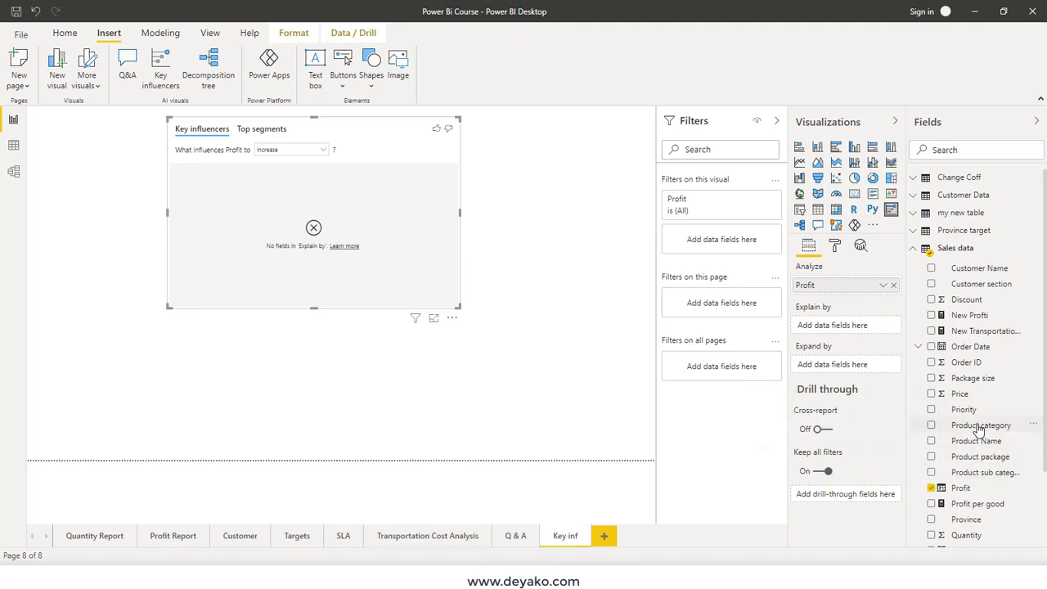
Add Product sub category to Explain by and enlarge the visual to show its influencers.
{"action": "left_click_drag", "start_coordinate": [963, 472], "coordinate": [858, 334]}
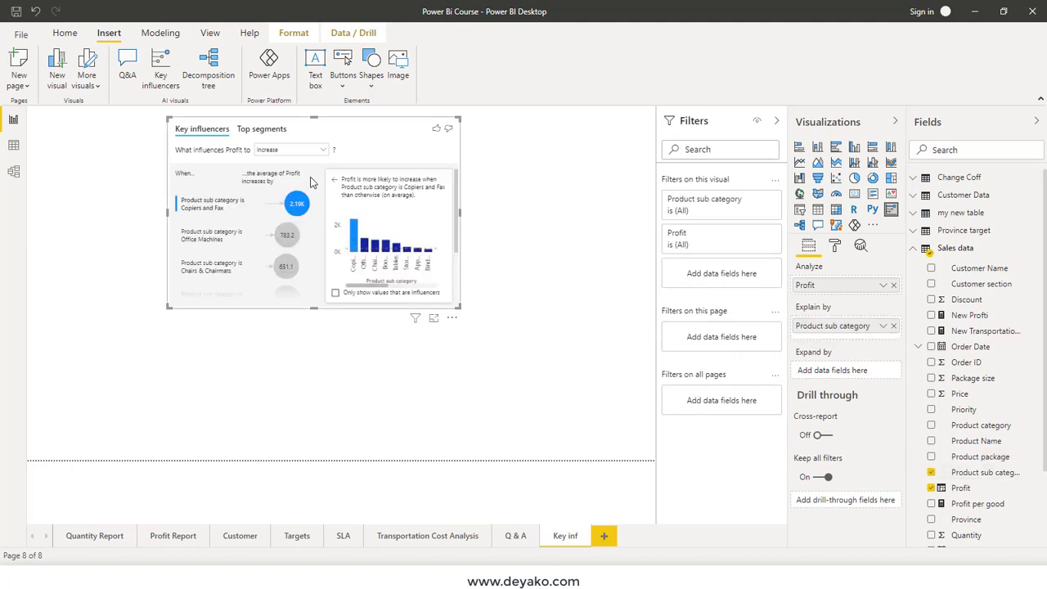
{"action": "mouse_move", "coordinate": [462, 308]}
{"action": "left_mouse_down"}
{"action": "mouse_move", "coordinate": [548, 368]}
{"action": "mouse_move", "coordinate": [626, 398]}
{"action": "left_mouse_up"}
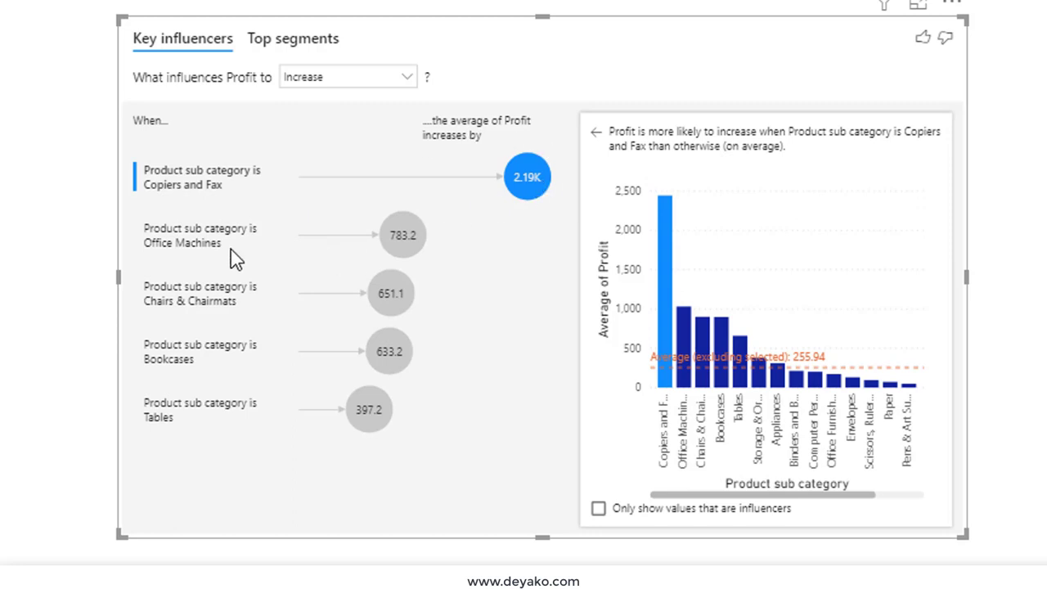
Inspect the Office Machines, Chairs & Chairmats and Copiers and Fax influencers and widen the visual.
{"action": "left_click", "coordinate": [211, 257]}
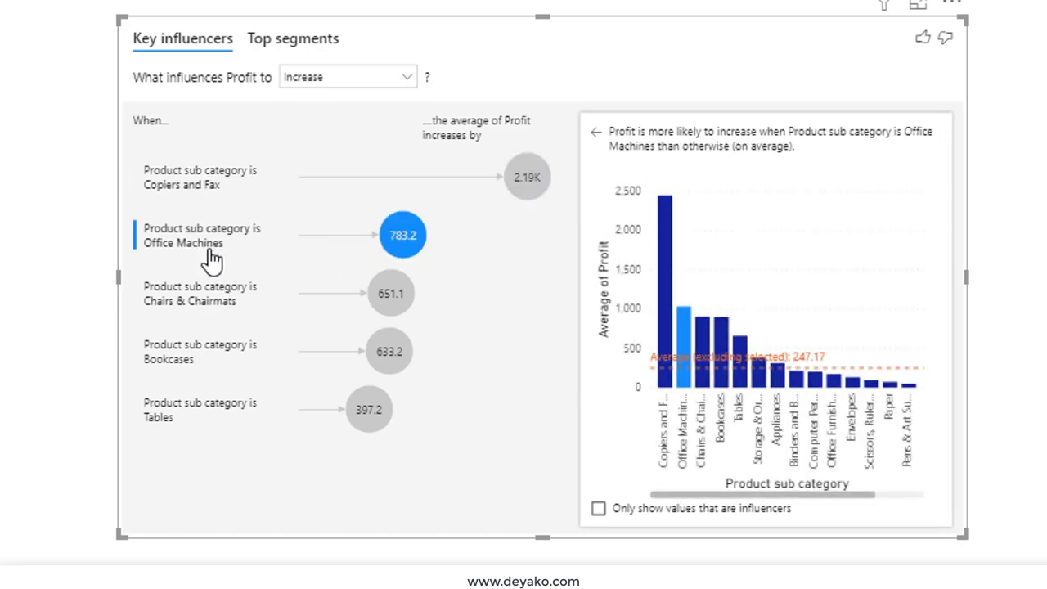
{"action": "left_click", "coordinate": [211, 296]}
{"action": "left_click", "coordinate": [211, 184]}
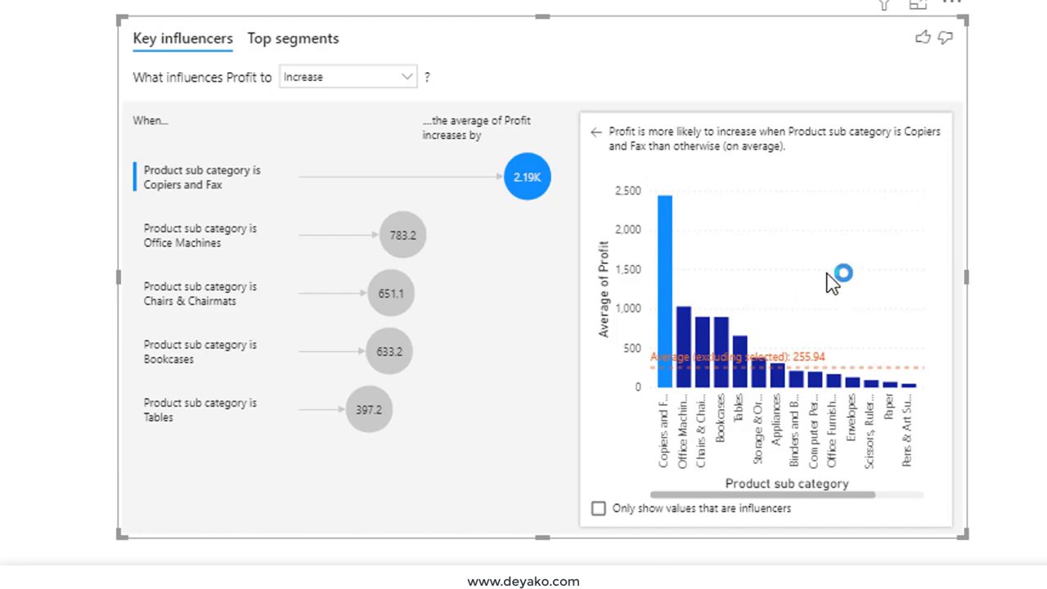
{"action": "left_click_drag", "start_coordinate": [966, 535], "coordinate": [1041, 550]}
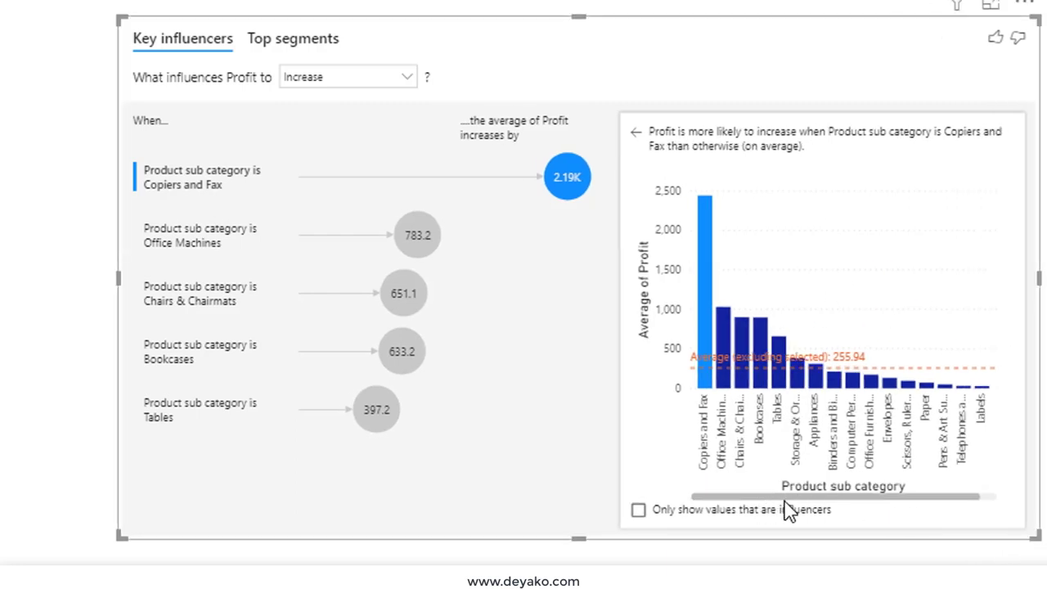
{"action": "left_click_drag", "start_coordinate": [761, 509], "coordinate": [729, 509]}
{"action": "left_click", "coordinate": [244, 247]}
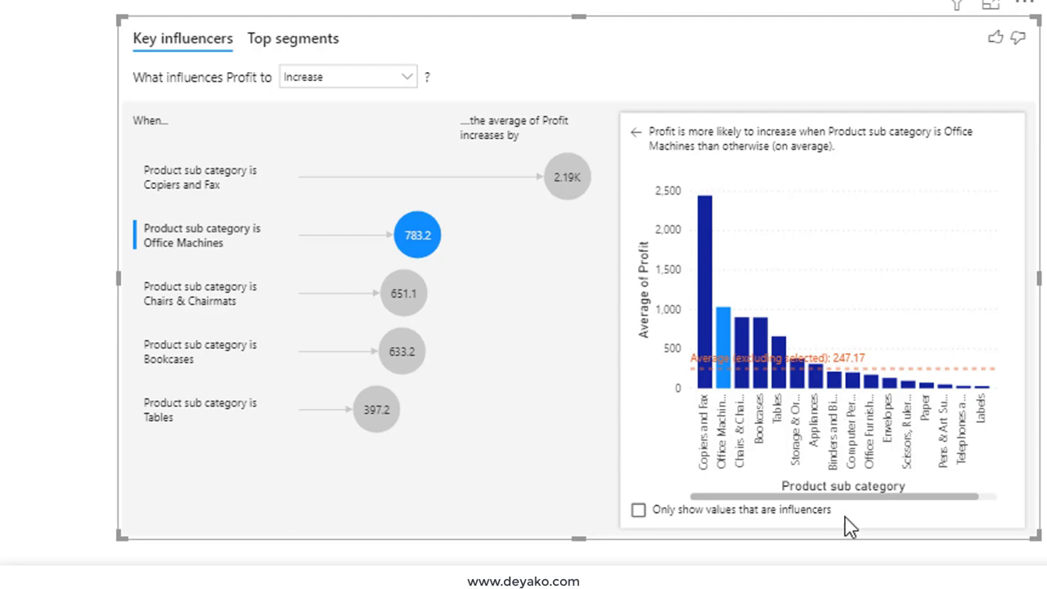
Switch the Profit analysis from Increase to Decrease.
{"action": "left_click", "coordinate": [211, 189]}
{"action": "left_click", "coordinate": [372, 81]}
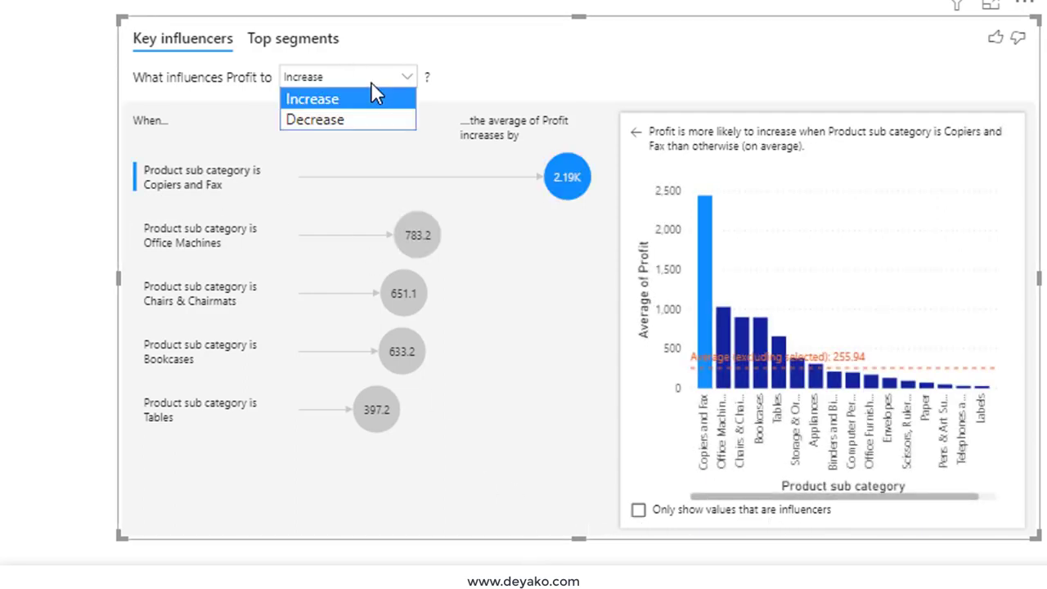
{"action": "left_click", "coordinate": [357, 121]}
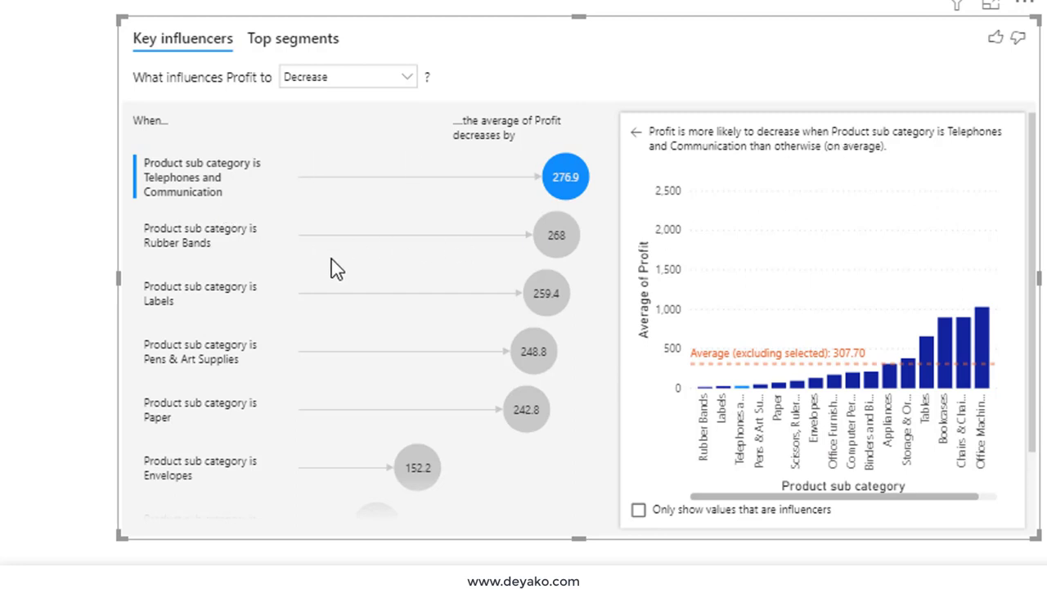
Review the Rubber Bands, Labels, Pens & Art Supplies and Telephones influencers, then show Top segments.
{"action": "left_click", "coordinate": [164, 249]}
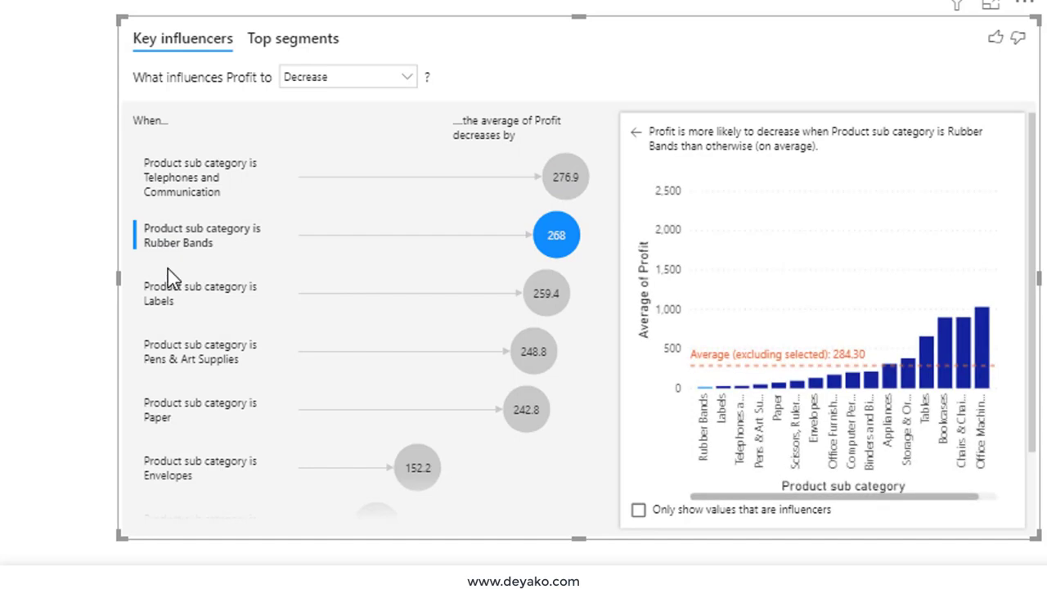
{"action": "left_click", "coordinate": [177, 300]}
{"action": "left_click", "coordinate": [193, 370]}
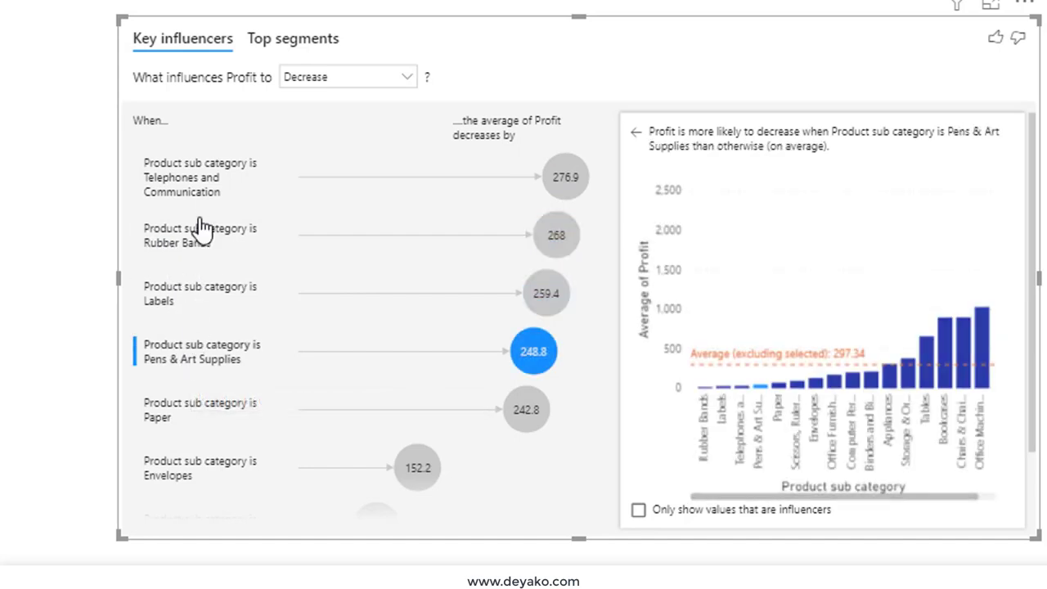
{"action": "left_click", "coordinate": [205, 190]}
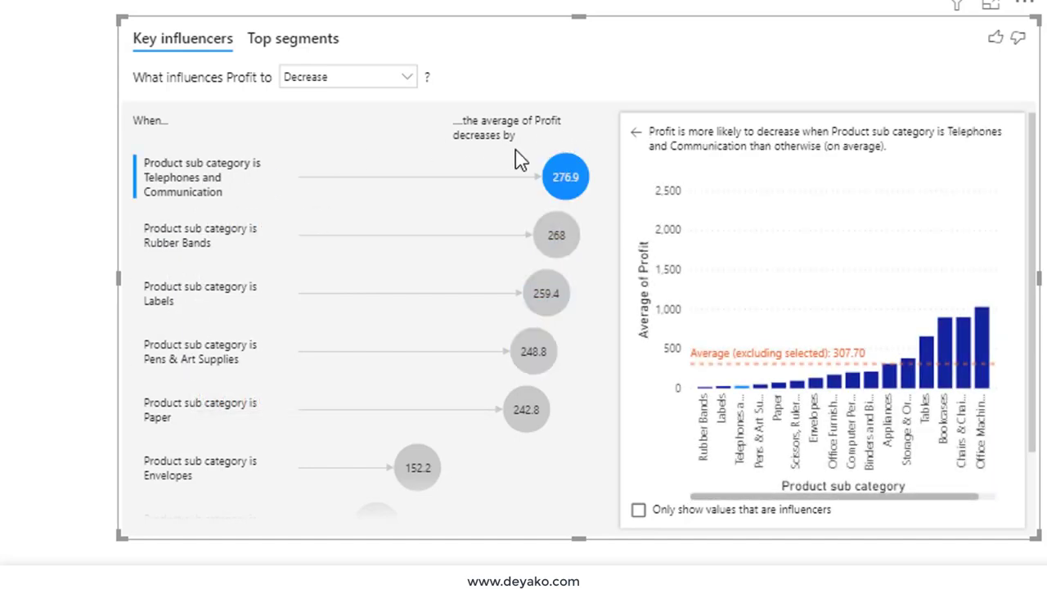
{"action": "left_click", "coordinate": [270, 41]}
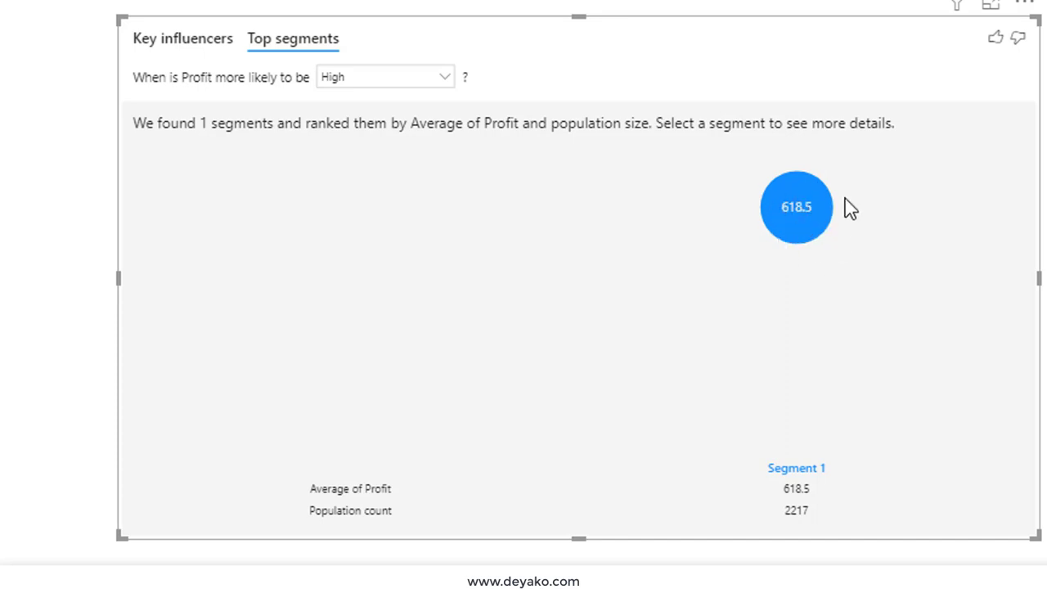
Show the four top segments for Low Profit, then return to the Key influencers view.
{"action": "left_click", "coordinate": [400, 79]}
{"action": "left_click", "coordinate": [372, 121]}
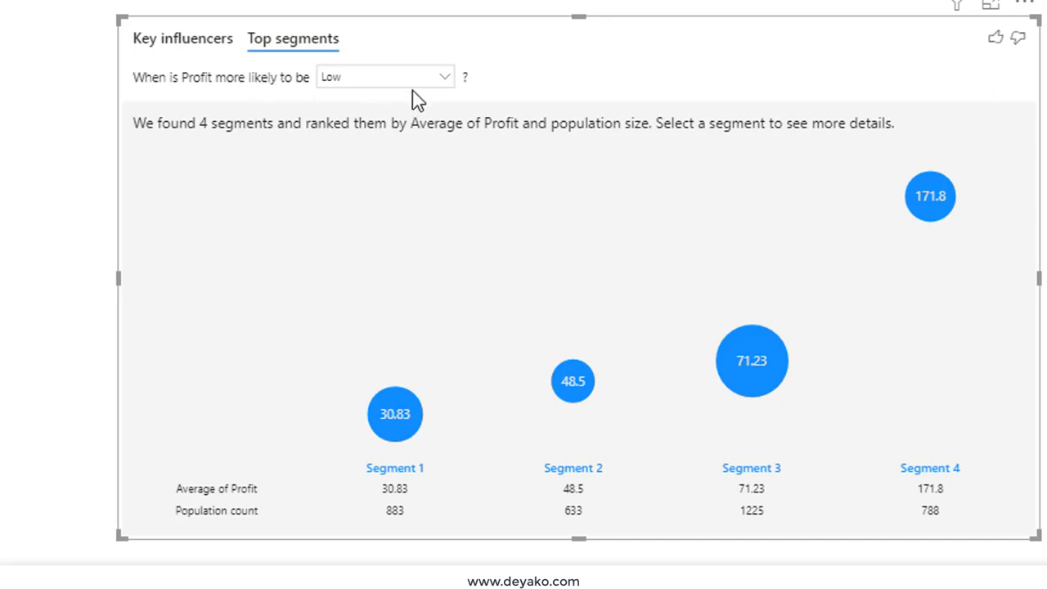
{"action": "left_click", "coordinate": [182, 39]}
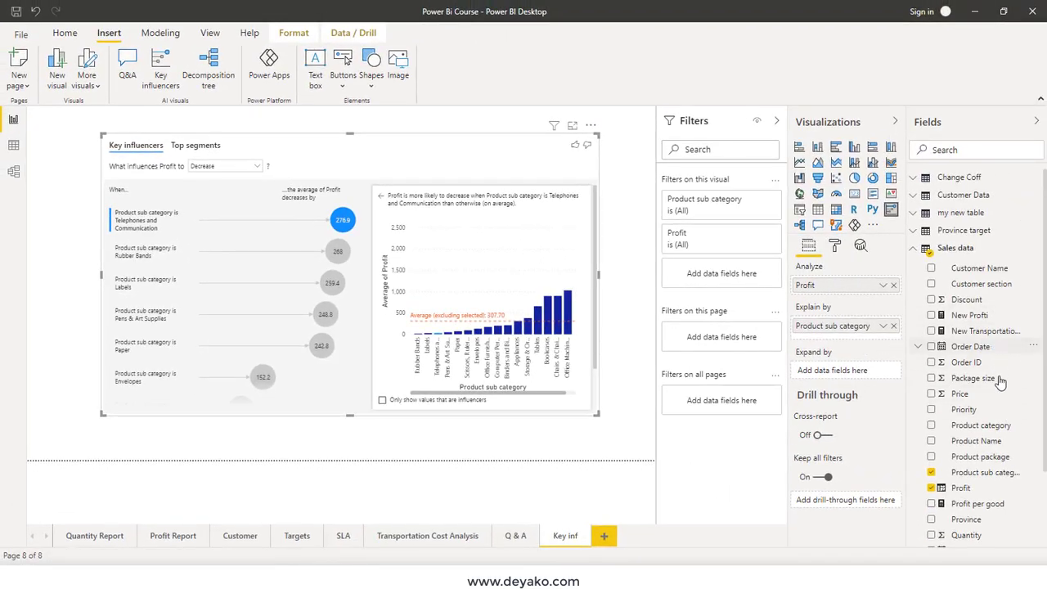
Add Product category to Explain by alongside Product sub category.
{"action": "left_click_drag", "start_coordinate": [987, 433], "coordinate": [859, 326]}
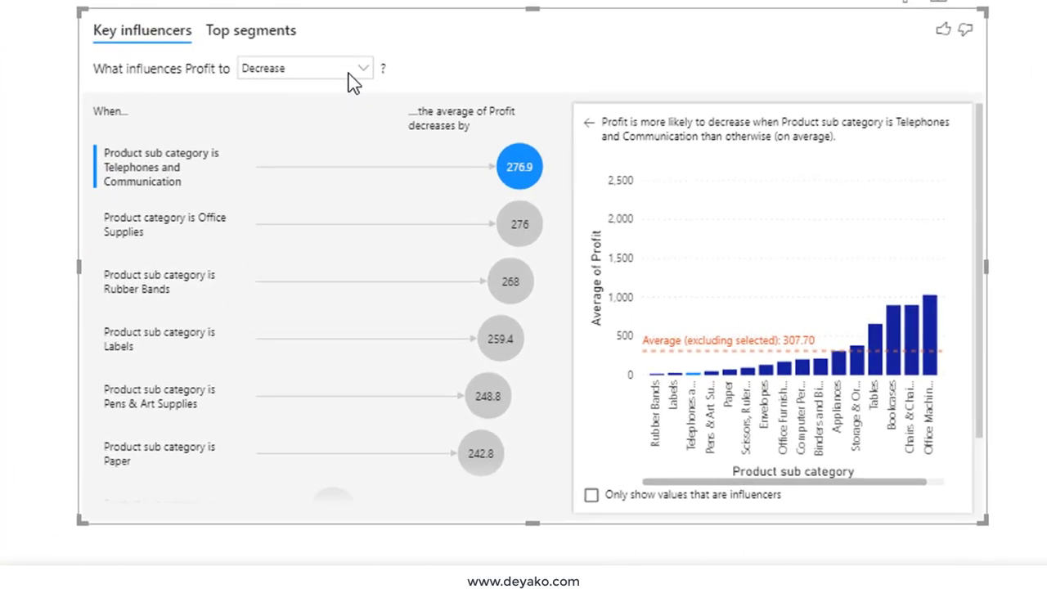
Switch back to Profit Increase, shrink the visual and move it to the top-left.
{"action": "left_click", "coordinate": [348, 73]}
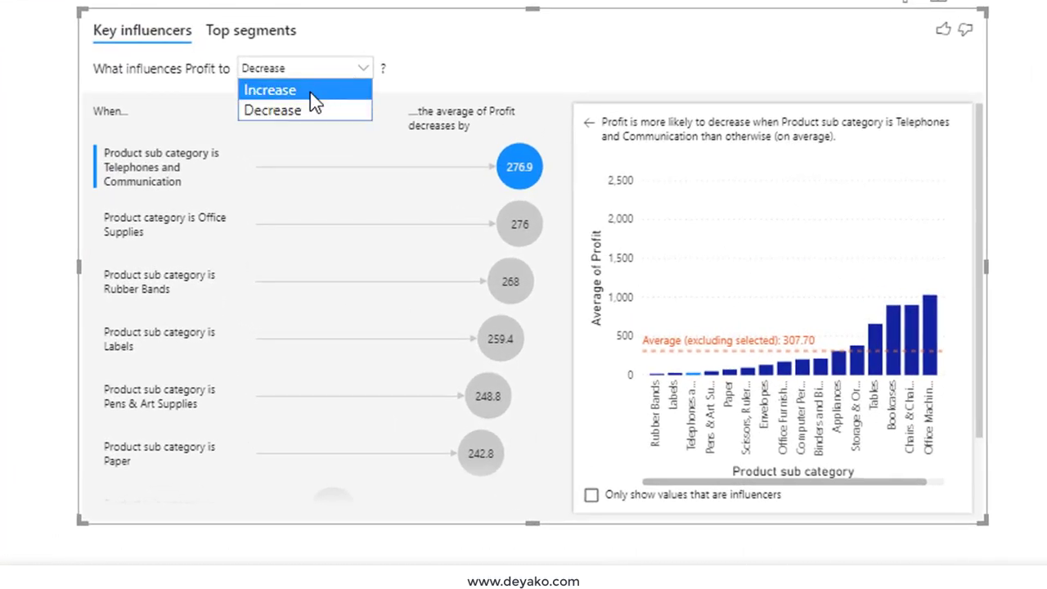
{"action": "left_click", "coordinate": [303, 91]}
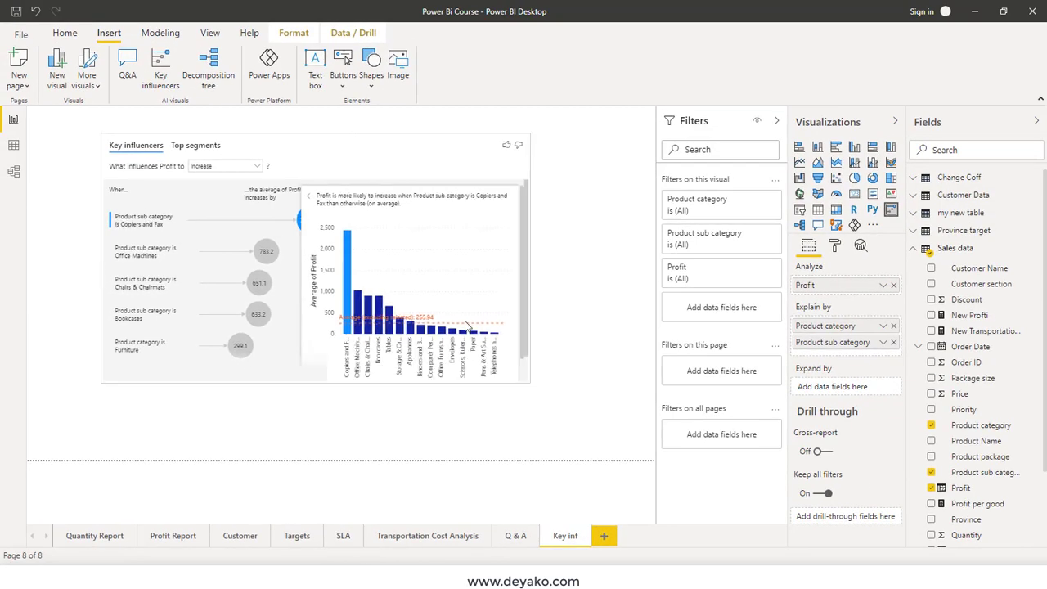
{"action": "left_click_drag", "start_coordinate": [531, 382], "coordinate": [464, 299]}
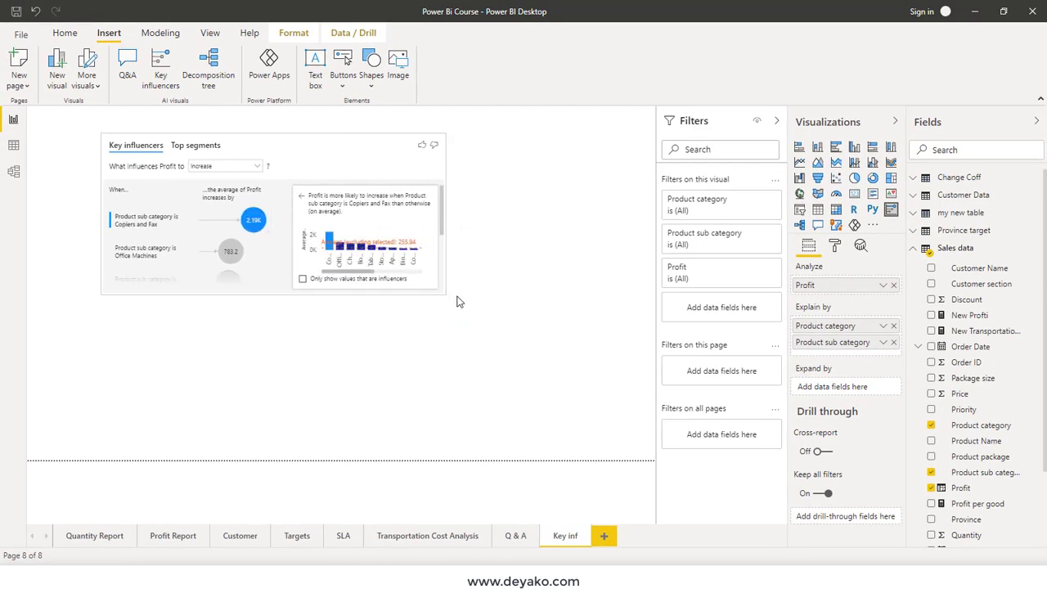
{"action": "left_click_drag", "start_coordinate": [401, 158], "coordinate": [327, 131]}
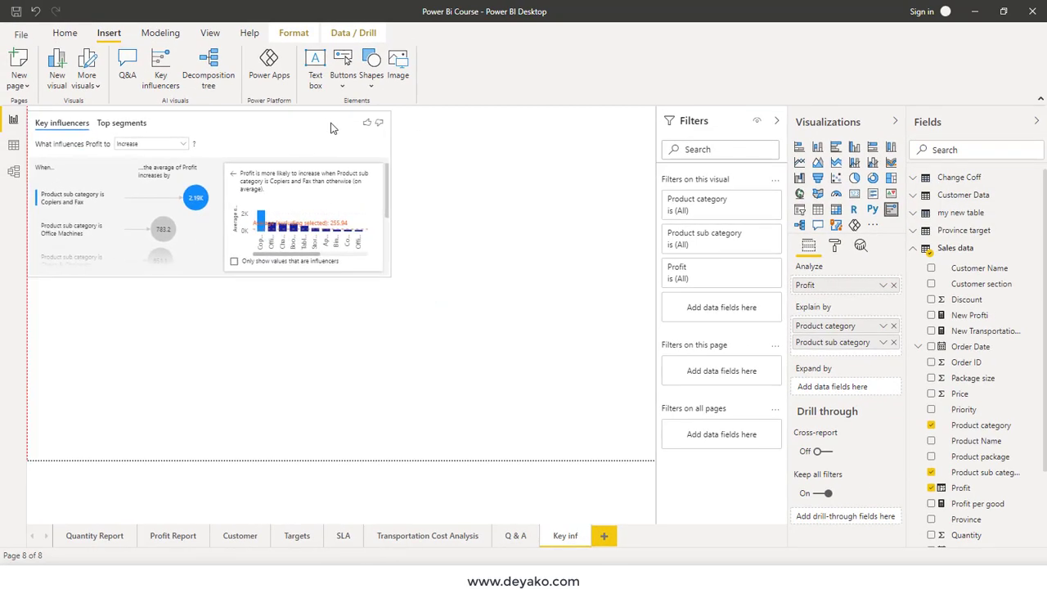
Add a Key influencers visual below the first, analysing Transportation Cost explained by Product package.
{"action": "left_click", "coordinate": [162, 72]}
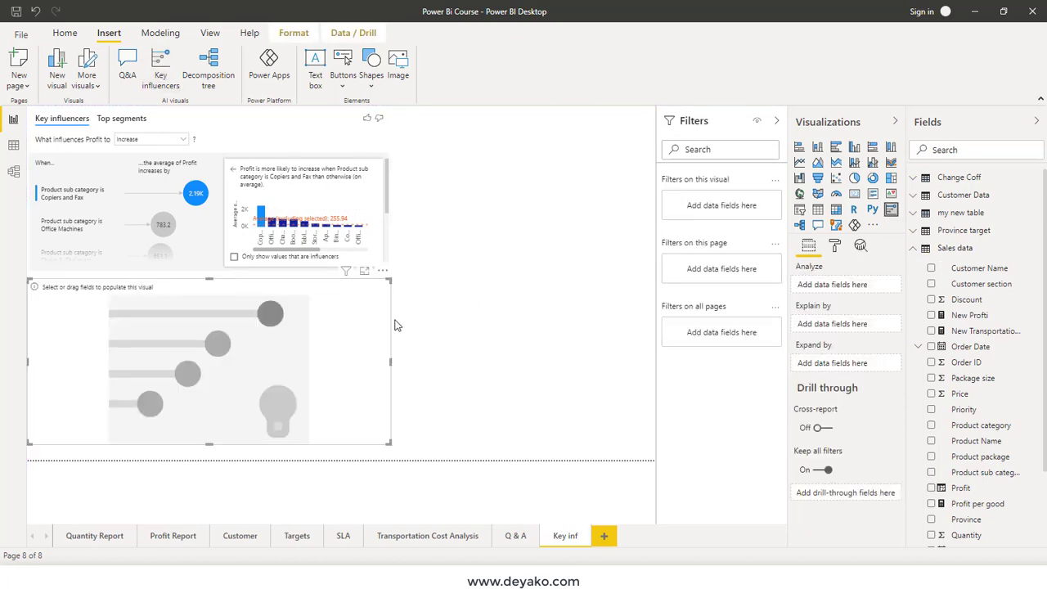
{"action": "left_click_drag", "start_coordinate": [391, 445], "coordinate": [429, 463]}
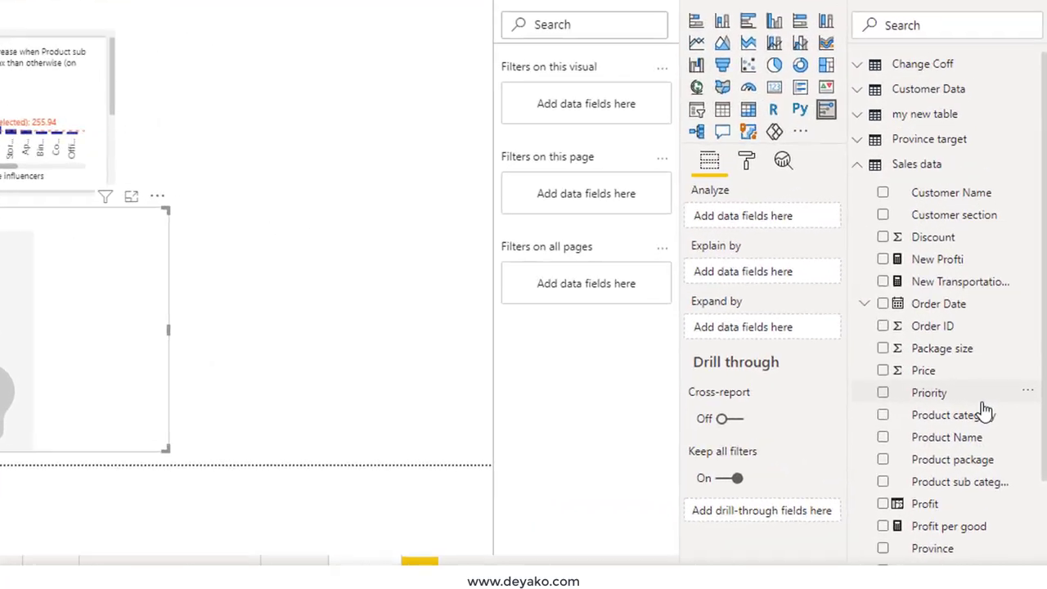
{"action": "scroll", "coordinate": [1003, 434], "scroll_direction": "down", "scroll_amount": 2}
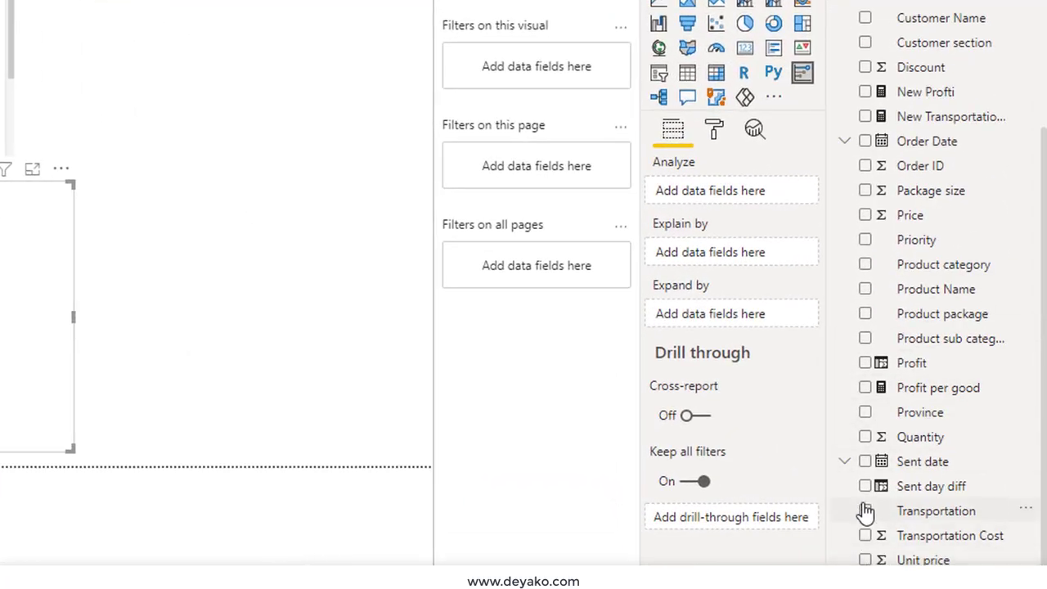
{"action": "left_click_drag", "start_coordinate": [933, 537], "coordinate": [754, 191]}
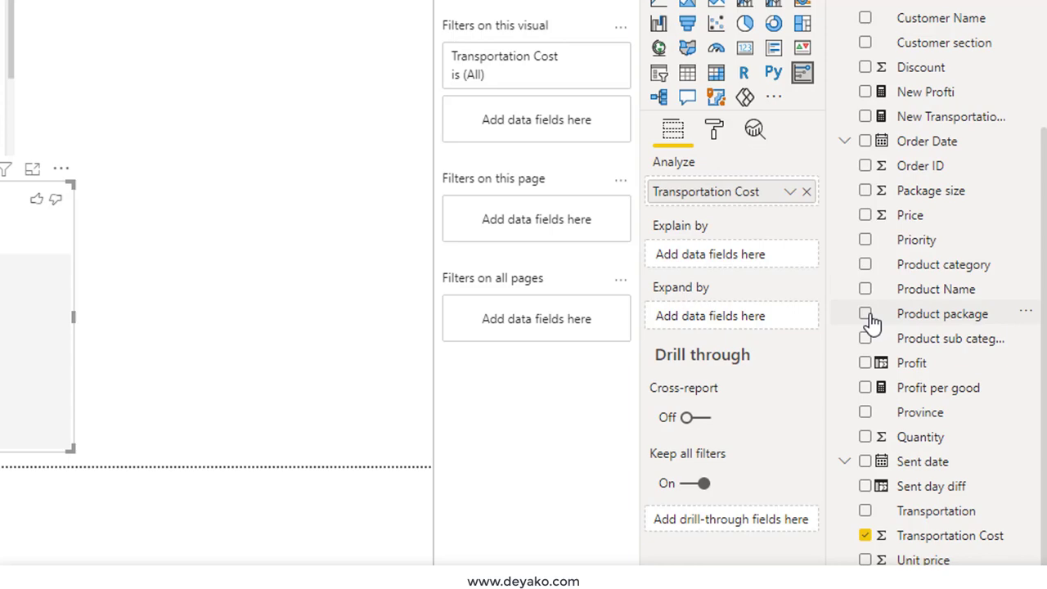
{"action": "left_click", "coordinate": [866, 314]}
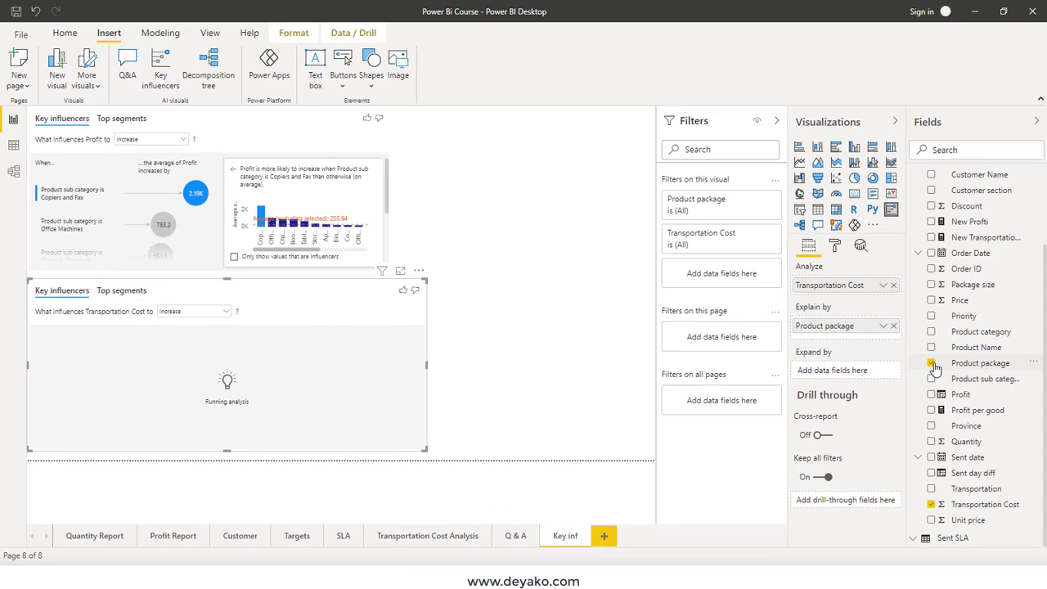
Move up and enlarge the Transportation Cost visual, check Decrease results, then return to Increase.
{"action": "mouse_move", "coordinate": [369, 297]}
{"action": "left_mouse_down"}
{"action": "mouse_move", "coordinate": [553, 191]}
{"action": "mouse_move", "coordinate": [392, 195]}
{"action": "left_mouse_up"}
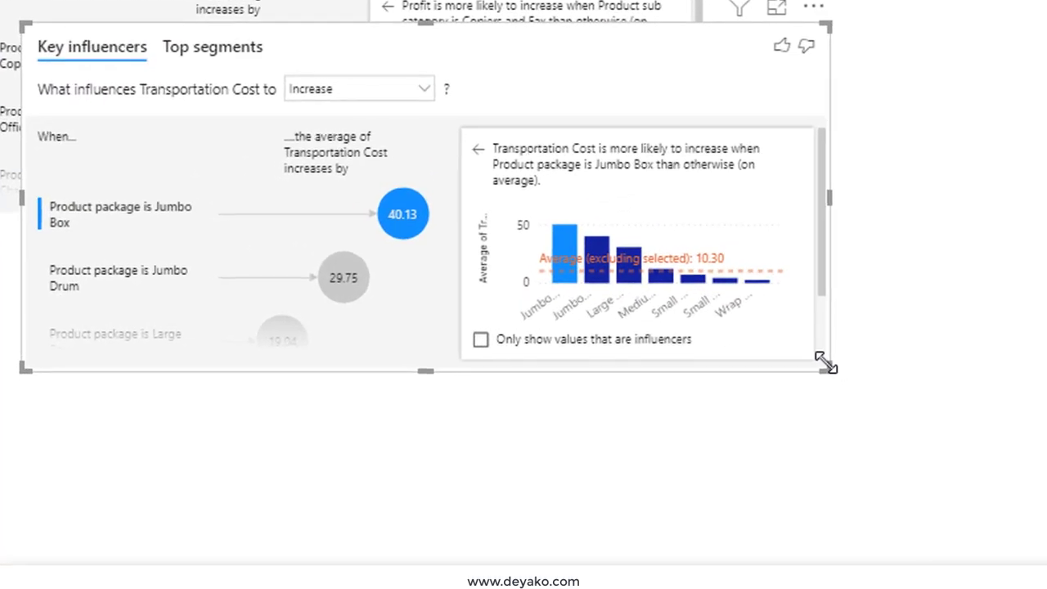
{"action": "left_click_drag", "start_coordinate": [825, 362], "coordinate": [980, 424]}
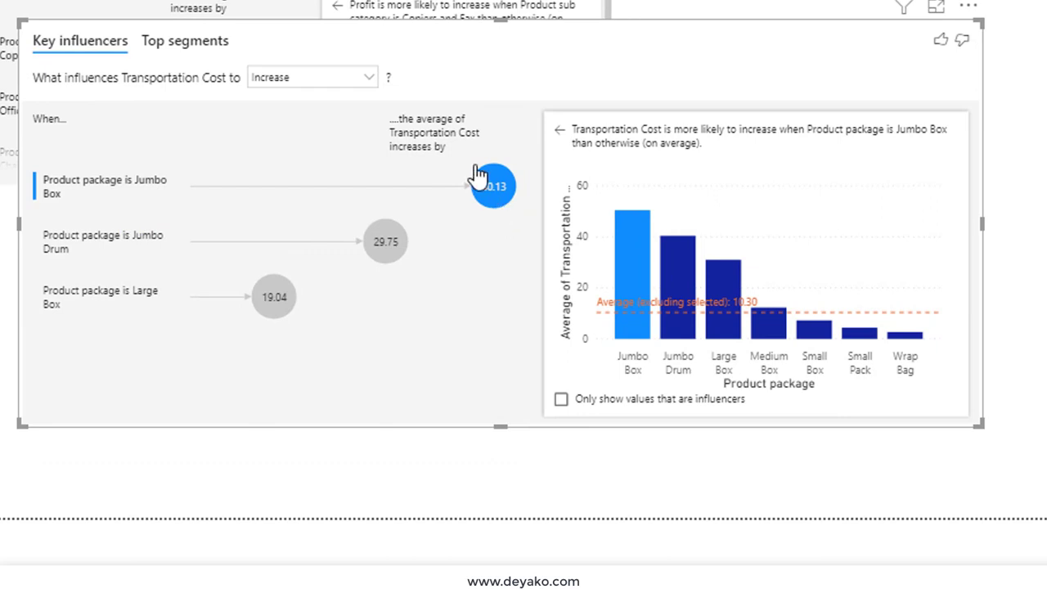
{"action": "left_click", "coordinate": [344, 74]}
{"action": "left_click", "coordinate": [297, 117]}
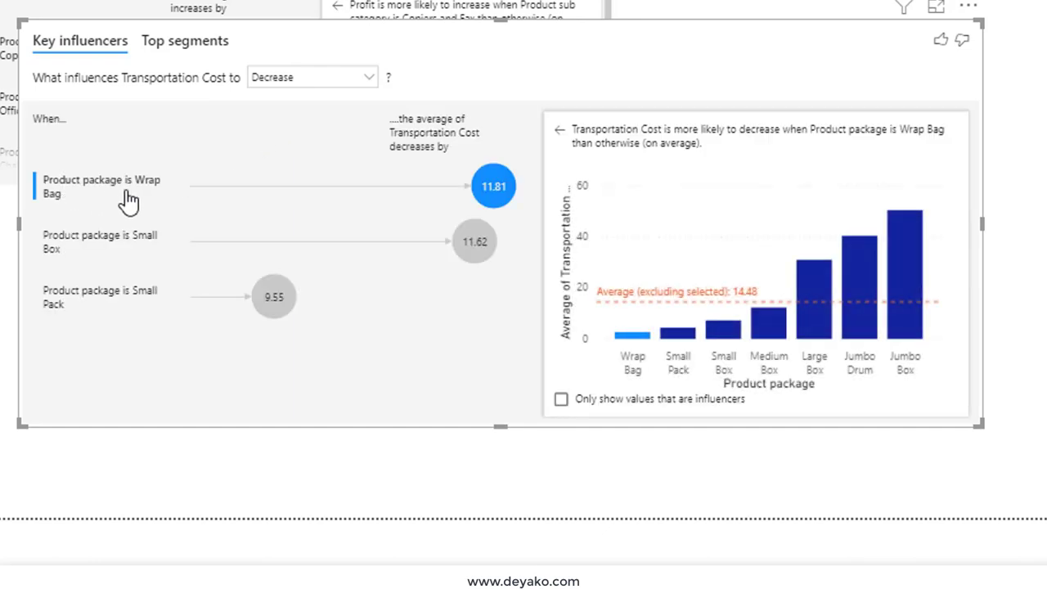
{"action": "left_click", "coordinate": [355, 79]}
{"action": "key", "text": "Return"}
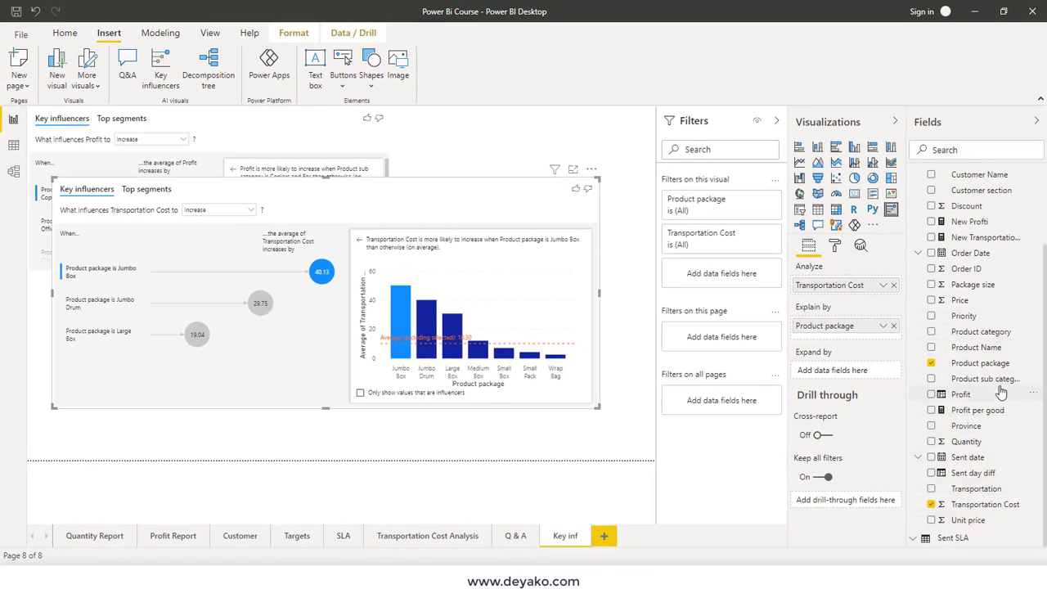
Add Transportation to Explain by and inspect the Delivery Truck (37.65) and Jumbo Box influencers.
{"action": "left_click_drag", "start_coordinate": [991, 491], "coordinate": [875, 327]}
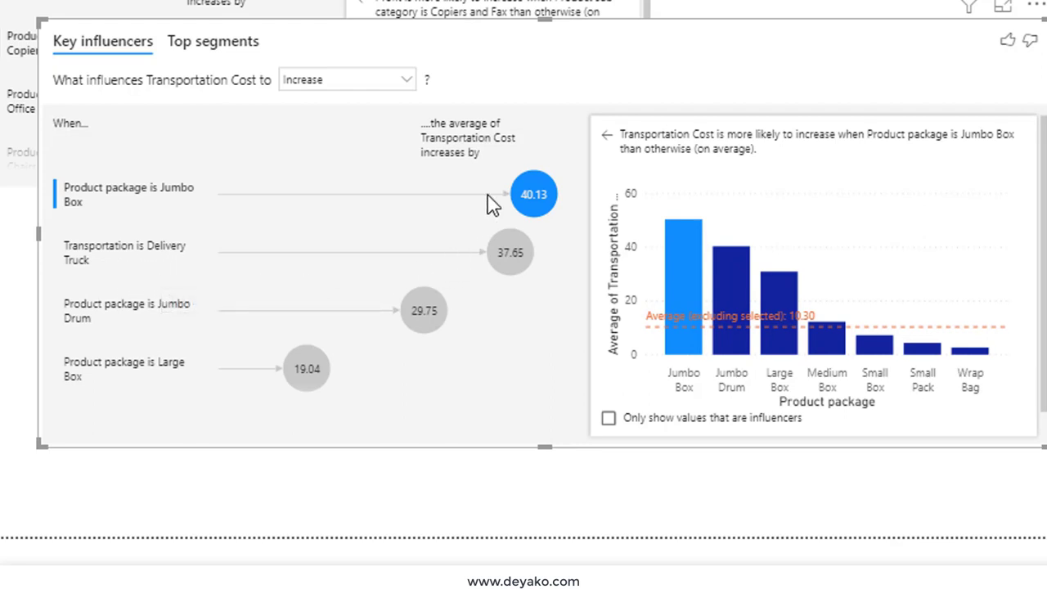
{"action": "left_click", "coordinate": [512, 255]}
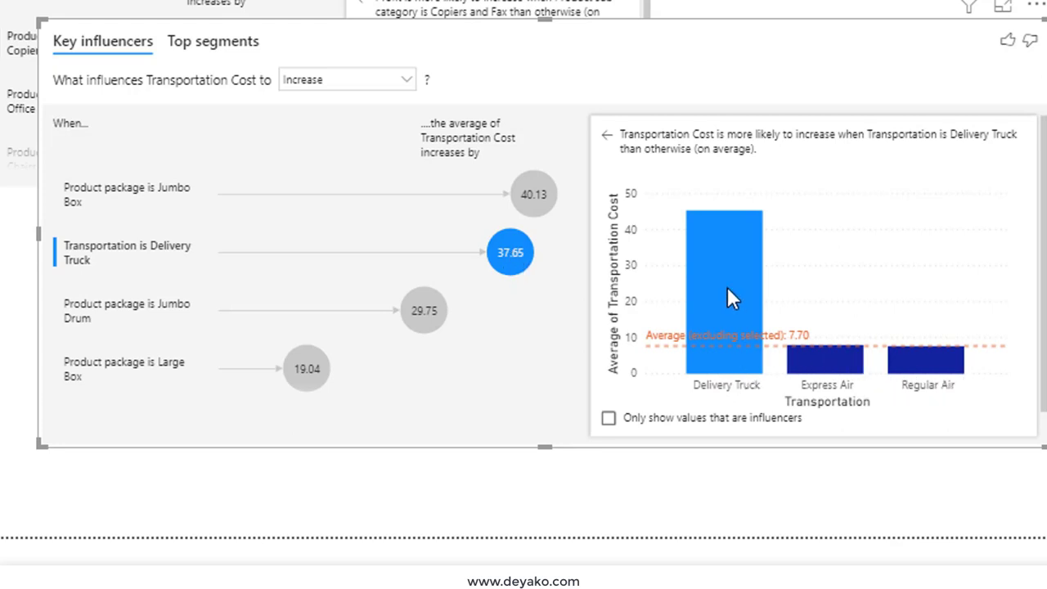
{"action": "mouse_move", "coordinate": [723, 219]}
{"action": "left_click", "coordinate": [162, 195]}
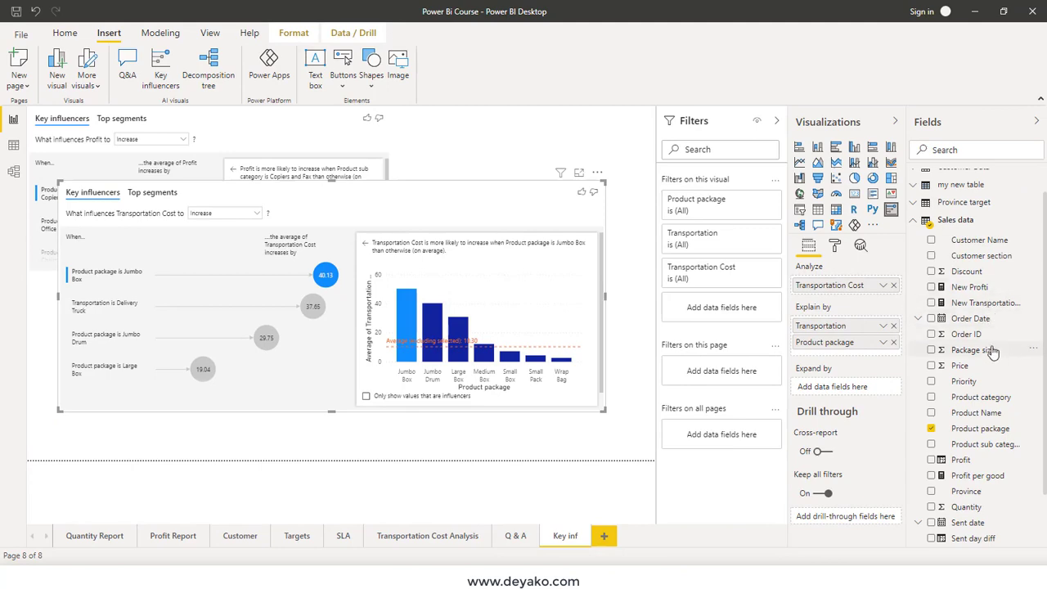
Add Package size to Explain by, enlarge the visual, and inspect the 0.6 - 0.78, Jumbo Box and Delivery Truck influencers.
{"action": "left_click_drag", "start_coordinate": [993, 351], "coordinate": [858, 351]}
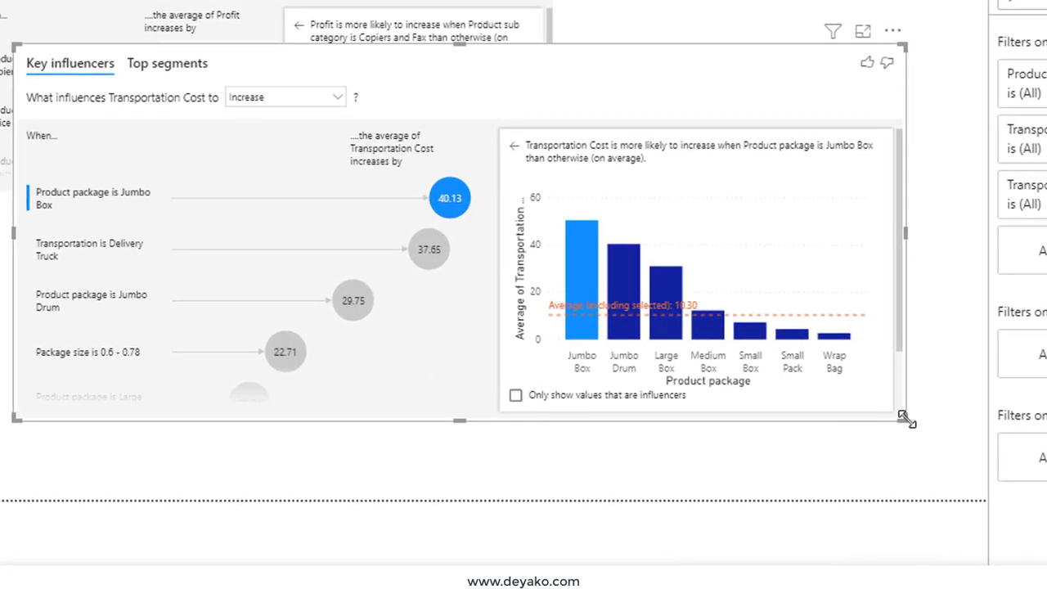
{"action": "left_click_drag", "start_coordinate": [898, 415], "coordinate": [964, 505]}
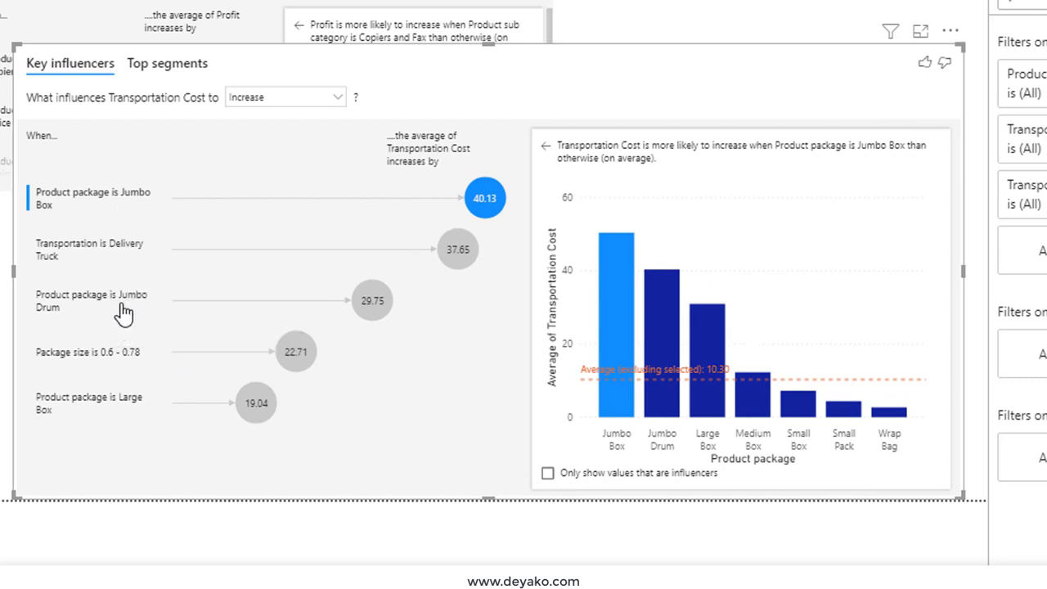
{"action": "left_click", "coordinate": [120, 367]}
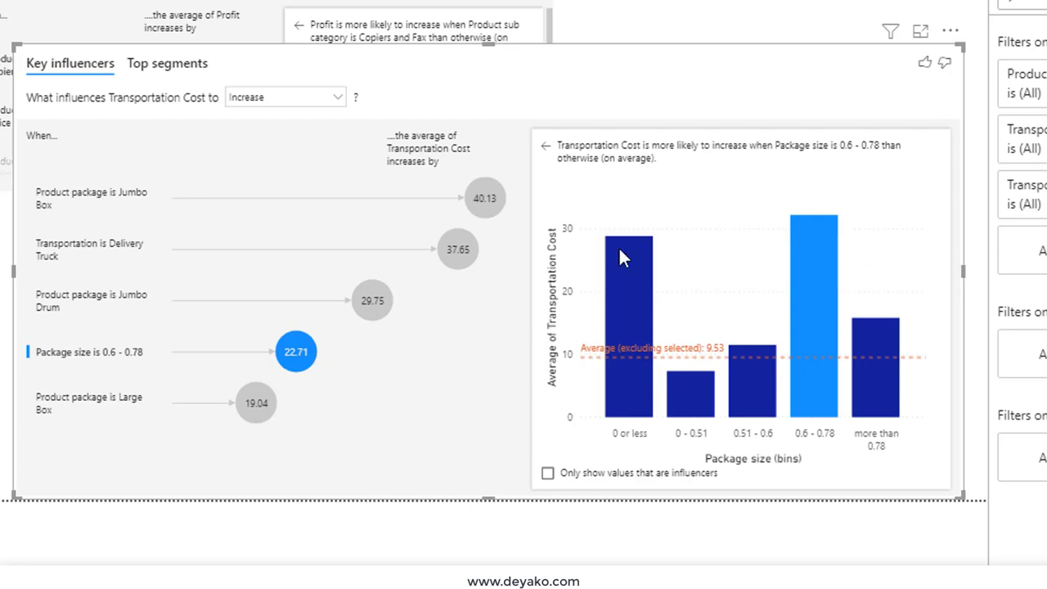
{"action": "mouse_move", "coordinate": [627, 257]}
{"action": "left_click", "coordinate": [77, 209]}
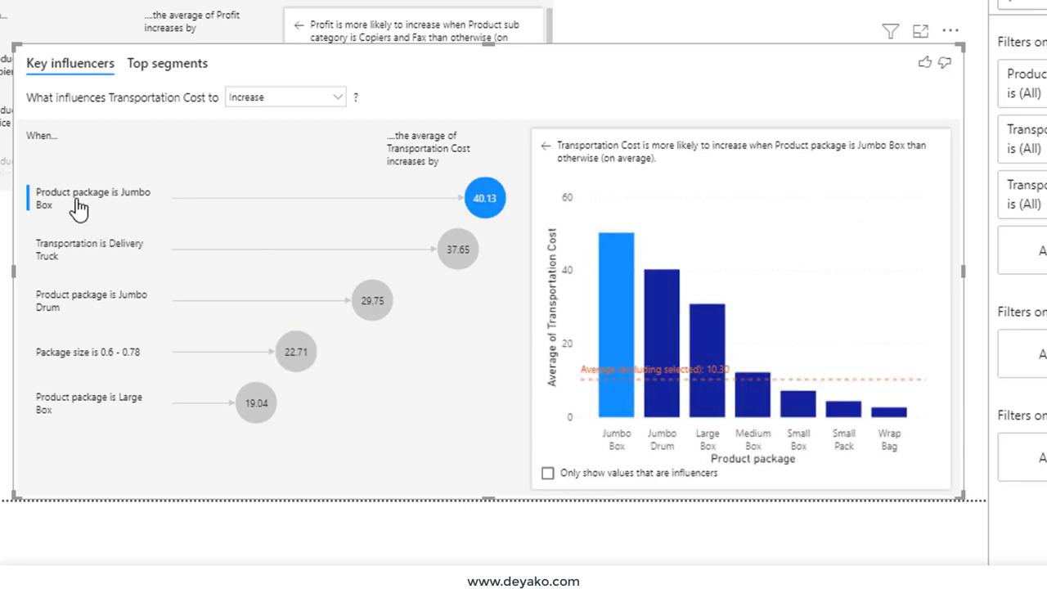
{"action": "left_click", "coordinate": [77, 252]}
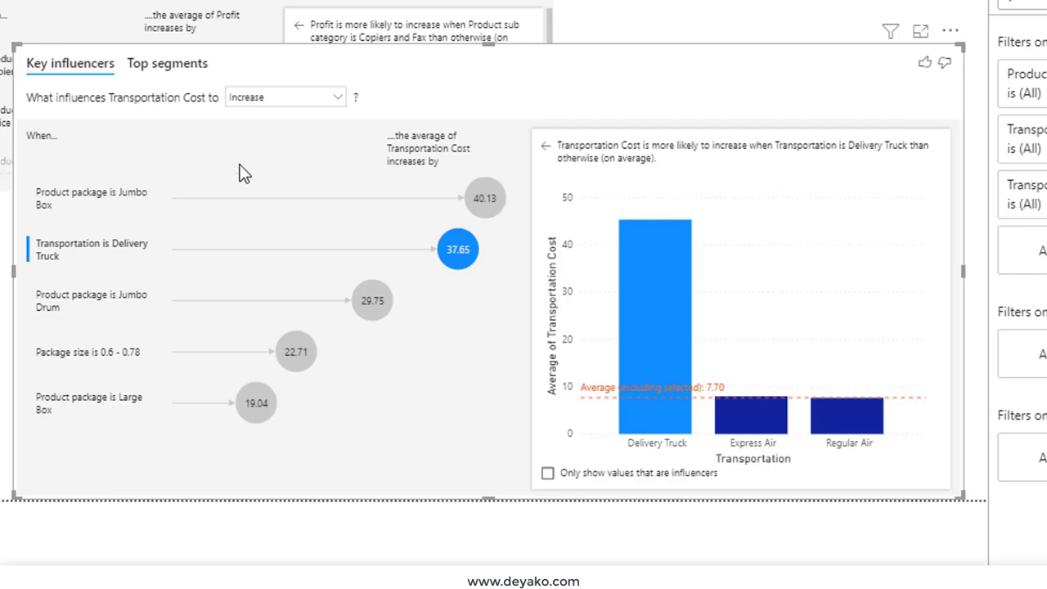
Show Decrease influencers, inspect Package size 0 - 0.51 and Wrap Bag, then view Top segments for Low cost.
{"action": "left_click", "coordinate": [335, 105]}
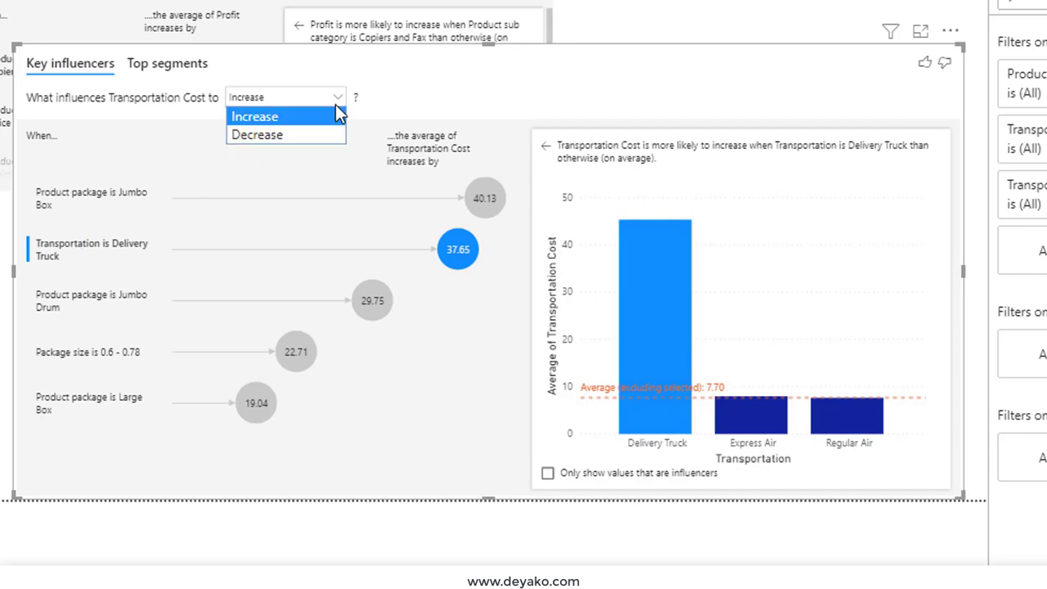
{"action": "left_click", "coordinate": [305, 137]}
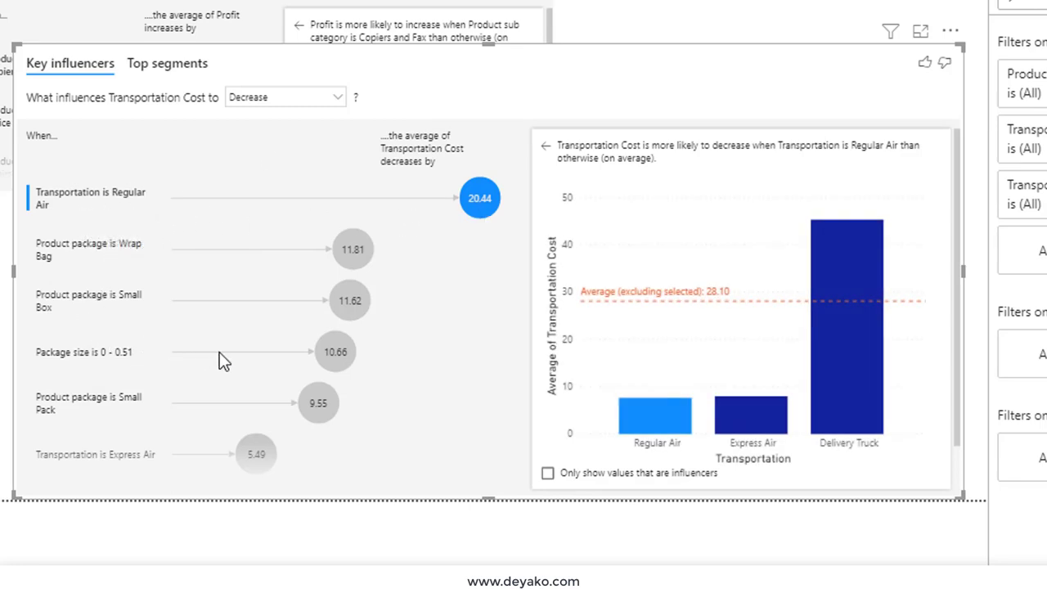
{"action": "left_click", "coordinate": [337, 352]}
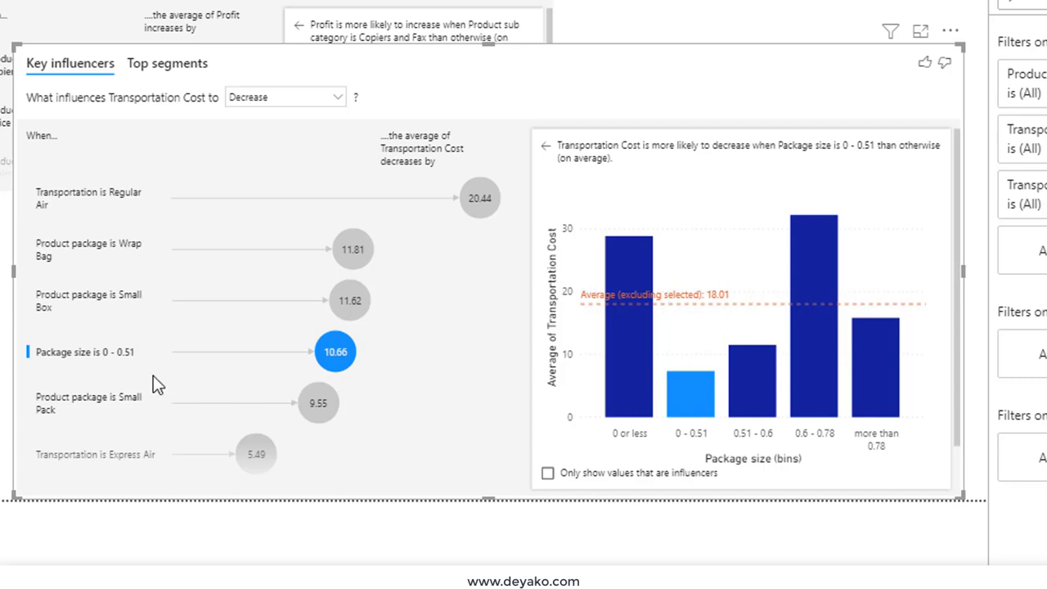
{"action": "left_click", "coordinate": [82, 264]}
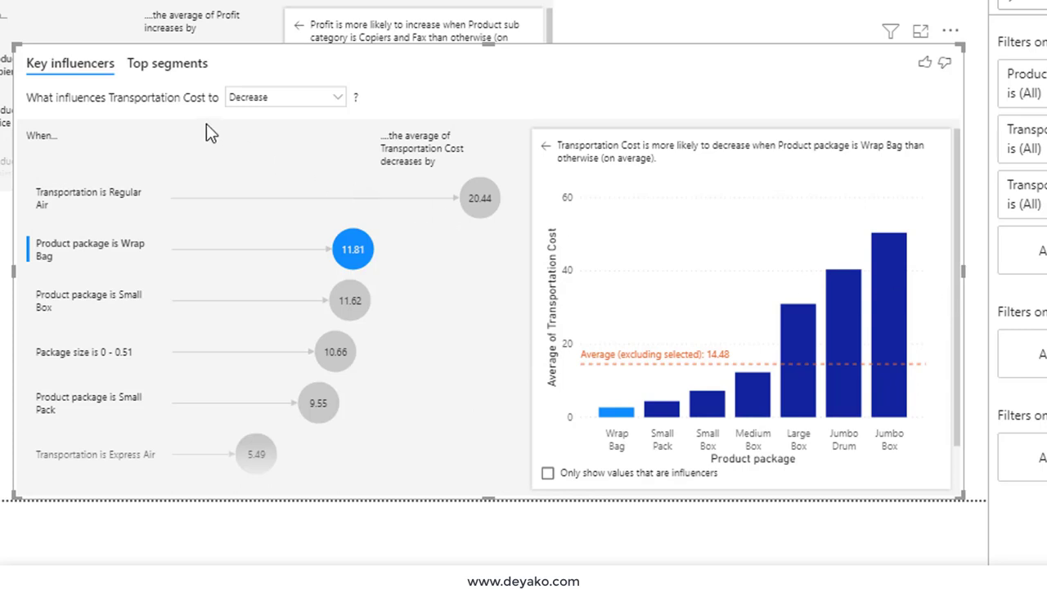
{"action": "left_click", "coordinate": [143, 63]}
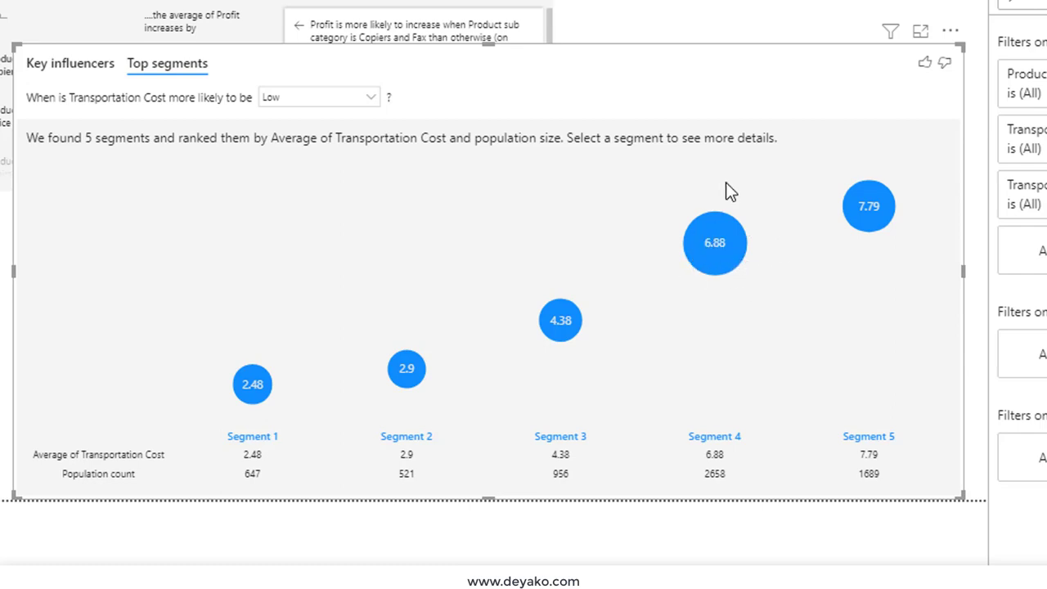
Switch Top segments from Low to High to see three high-cost segments, then return to Key influencers.
{"action": "left_click", "coordinate": [346, 99]}
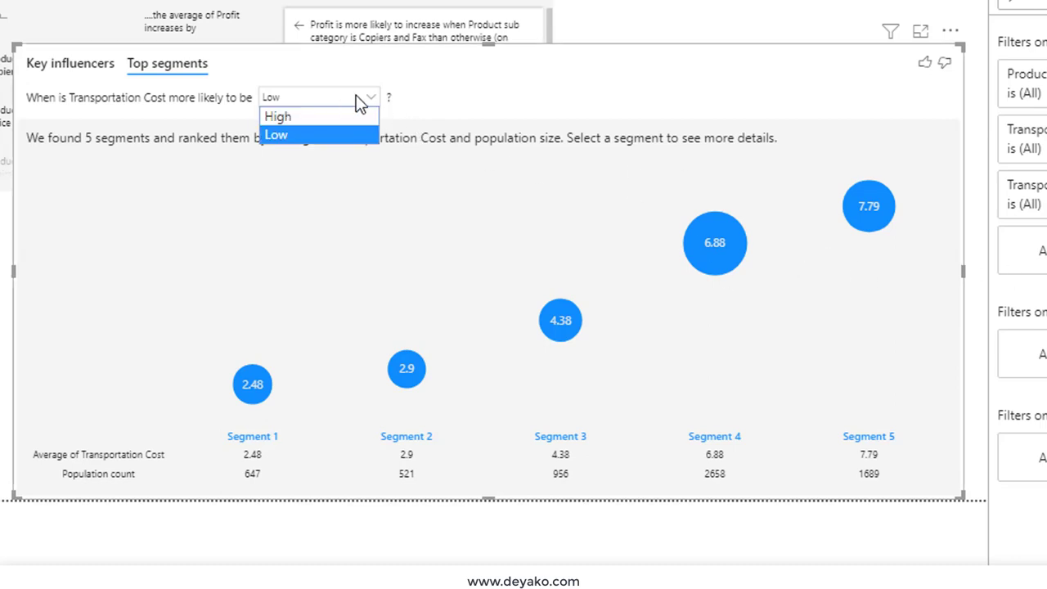
{"action": "left_click", "coordinate": [327, 116]}
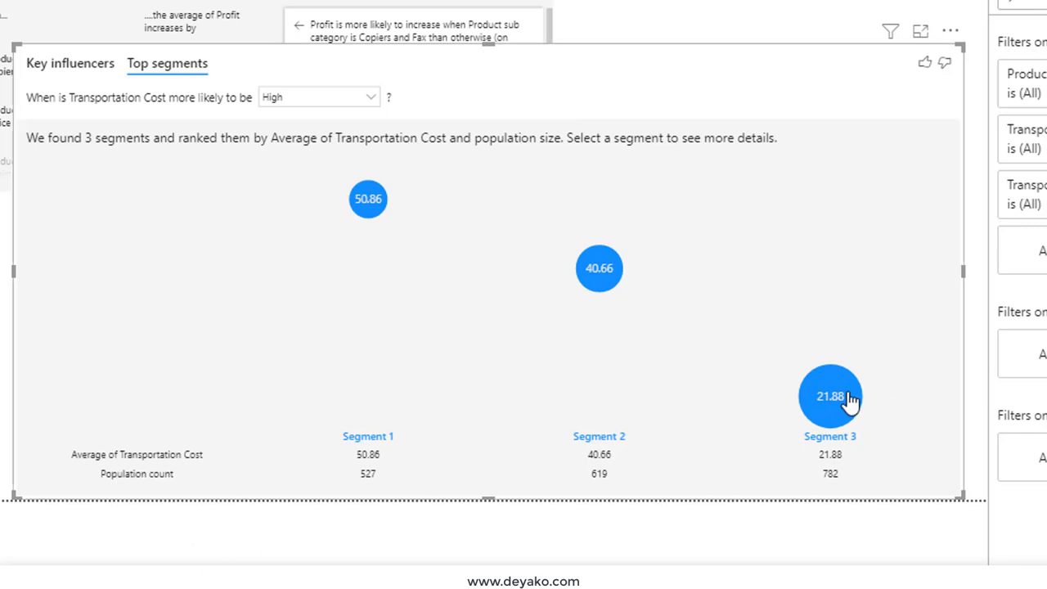
{"action": "left_click", "coordinate": [52, 65]}
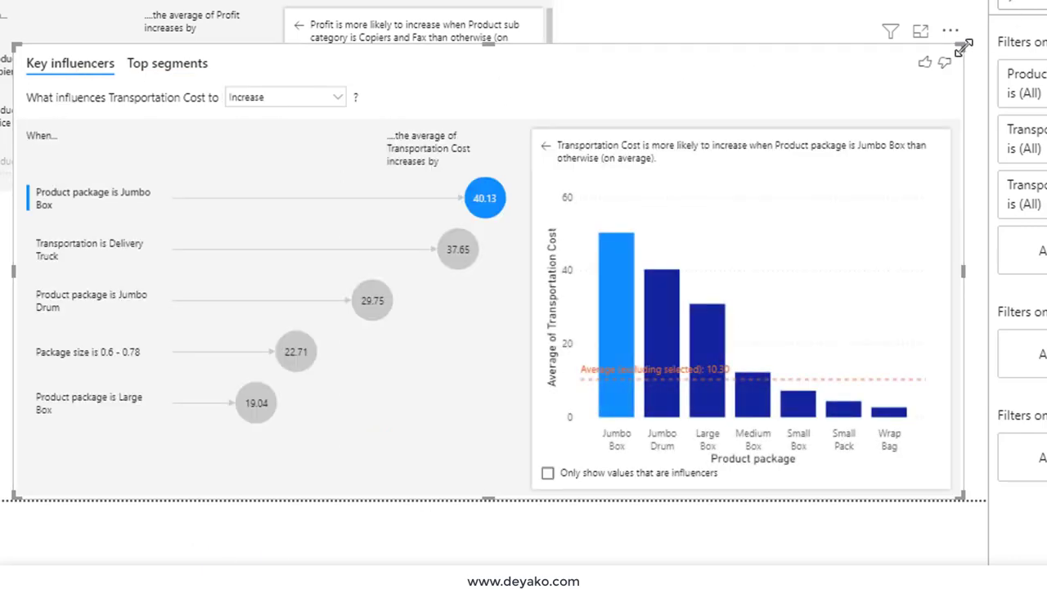
Shrink the Transportation Cost visual to sit below the Profit visual and deselect it.
{"action": "left_click_drag", "start_coordinate": [964, 46], "coordinate": [564, 203]}
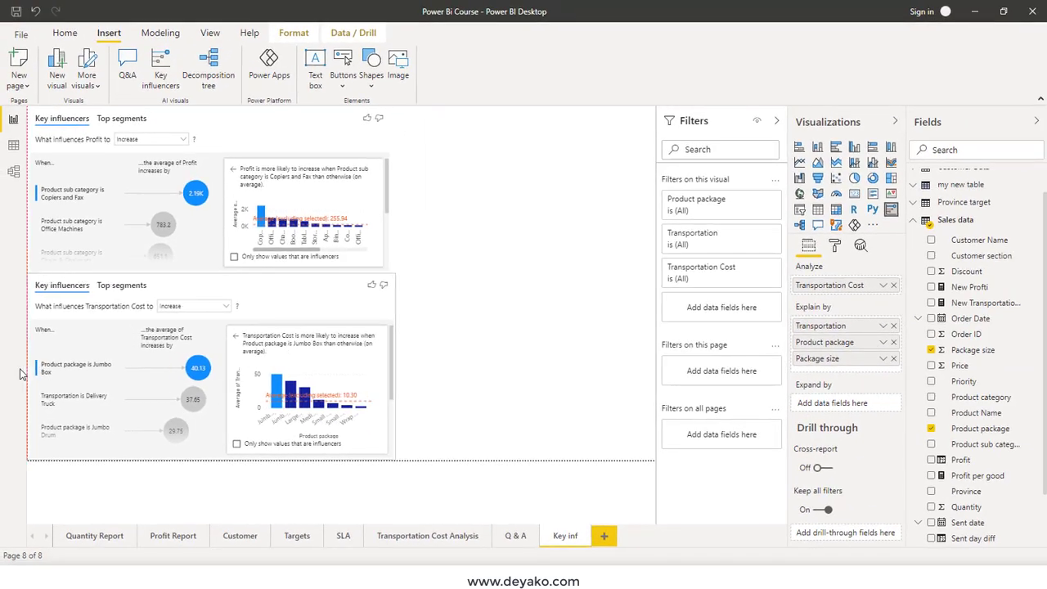
{"action": "left_click", "coordinate": [599, 294]}
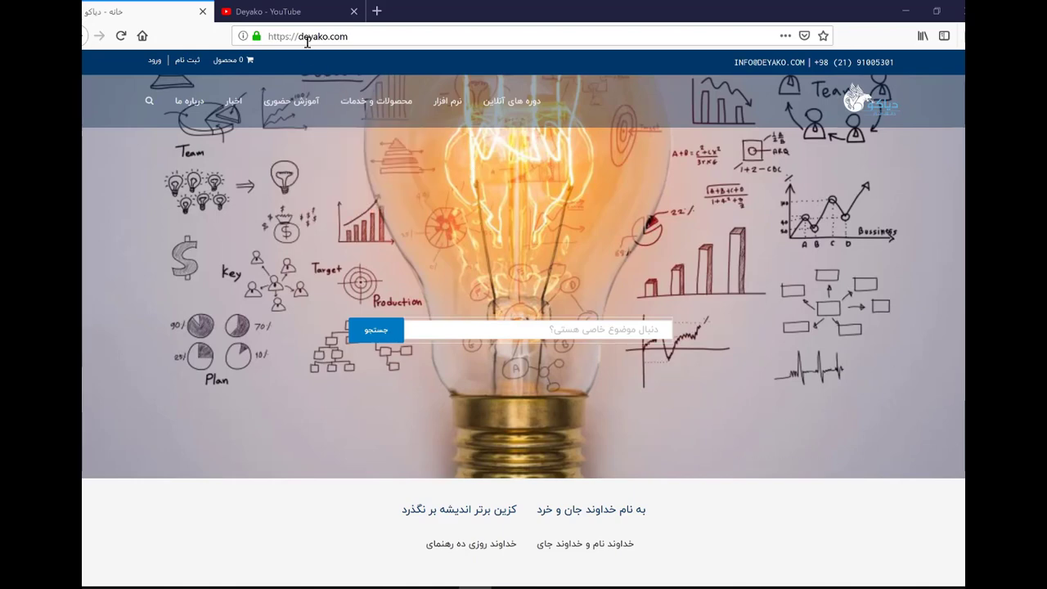
Switch Firefox to the 'Deyako - YouTube' tab showing the channel page.
{"action": "left_click", "coordinate": [296, 11]}
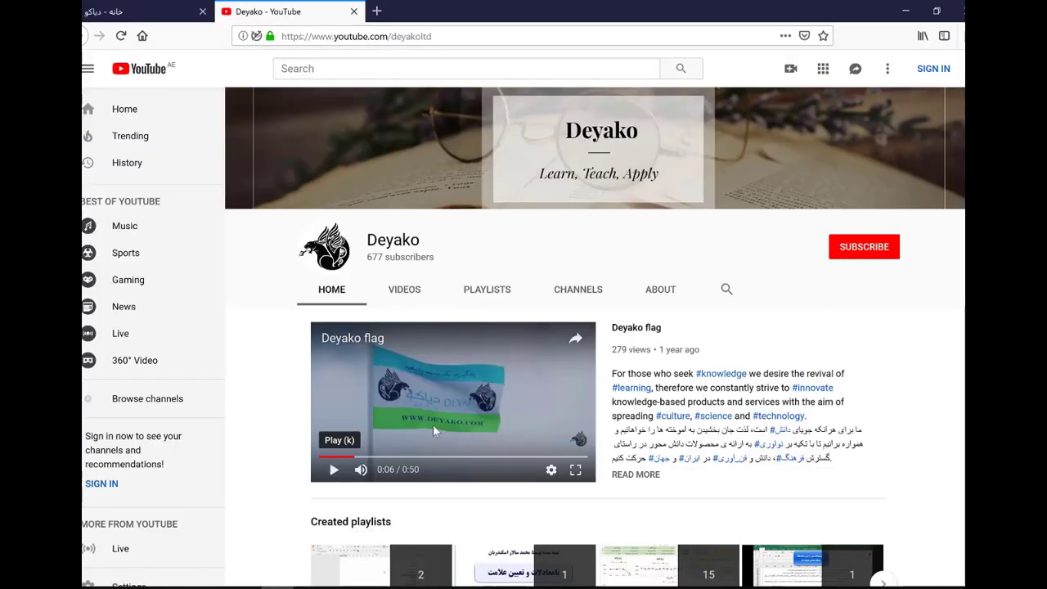